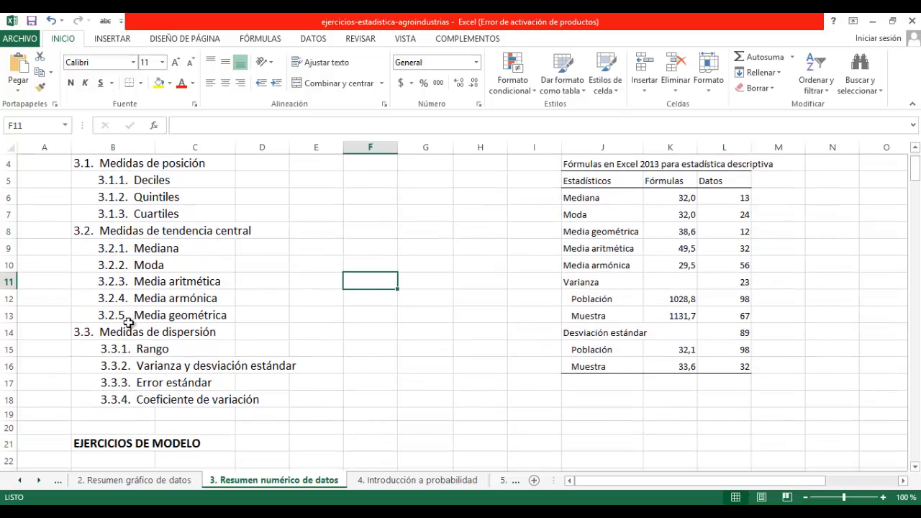
Copy the Grados alcohólicos column of the Deciles exercise, including its heading, from C29:C41
scroll(122, 299, "up", 1)
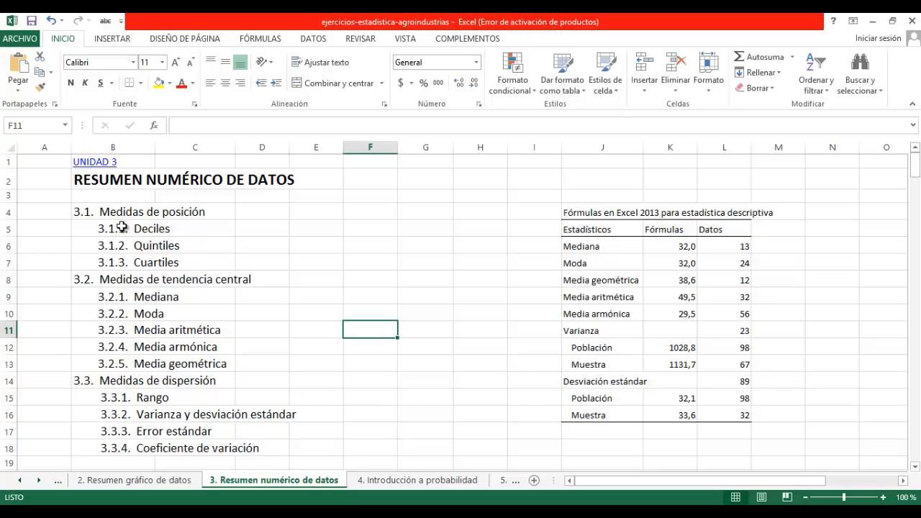
scroll(133, 265, "down", 7)
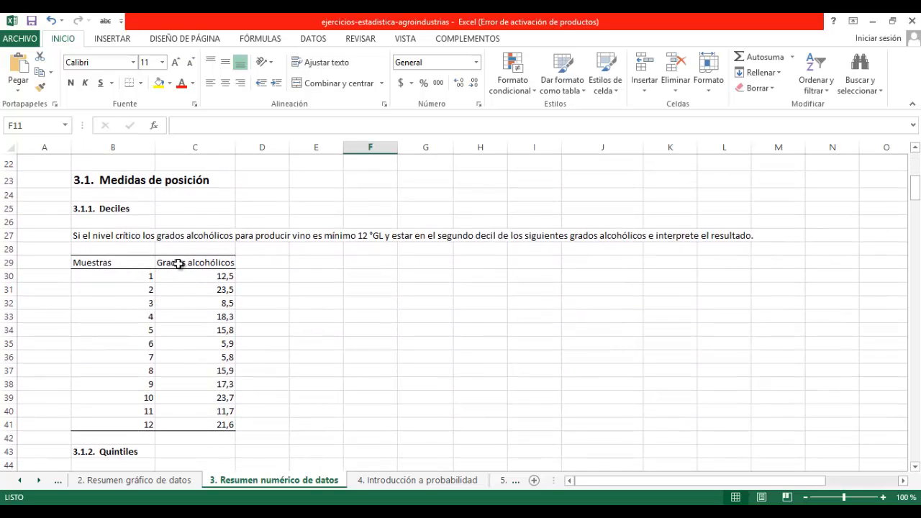
left_click_drag(178, 263, 165, 422)
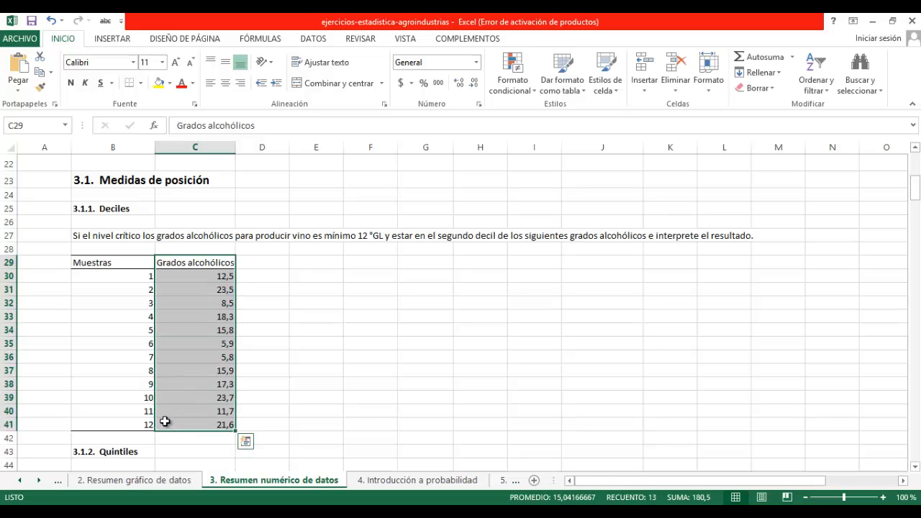
key("ctrl+c")
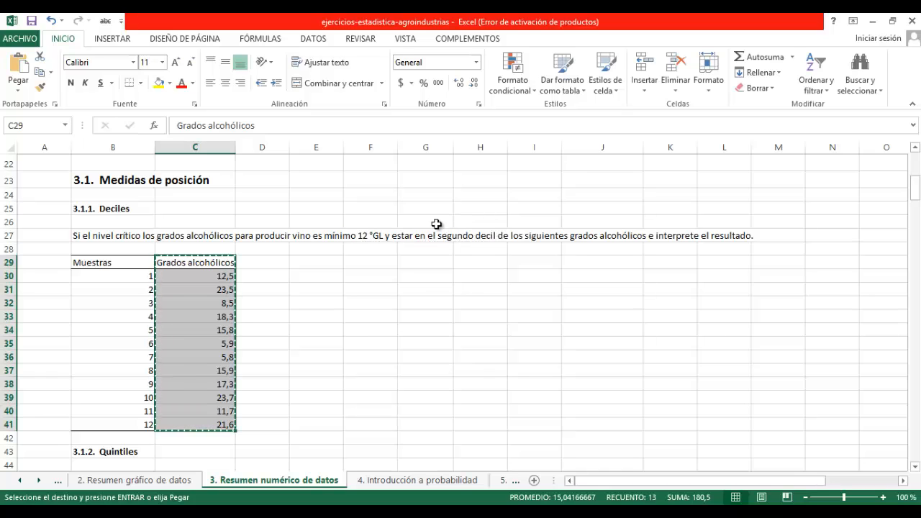
Switch to InfoStat and close the open data table that holds the Fibra column
key("alt+Tab")
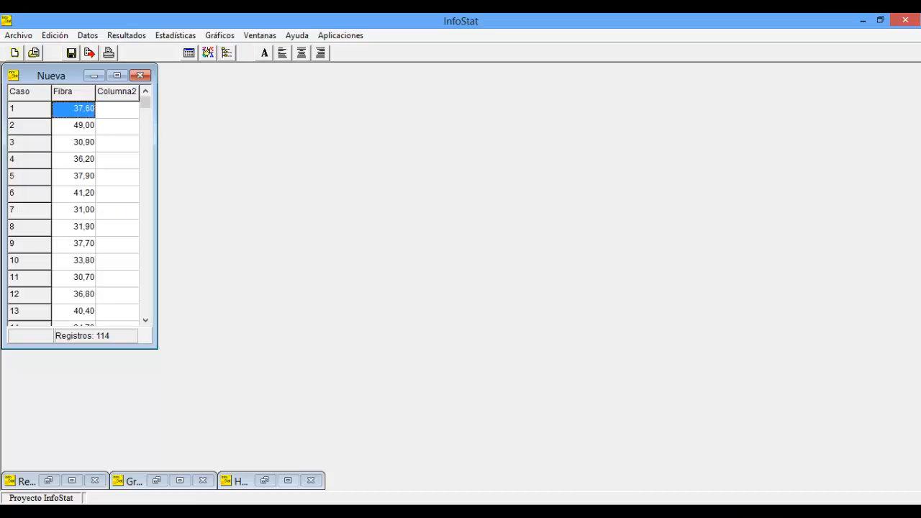
left_click(144, 74)
left_click(465, 297)
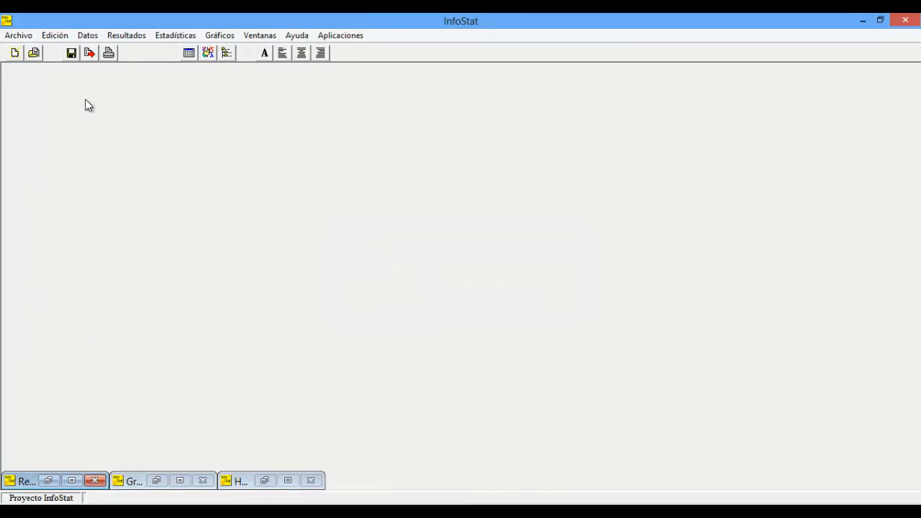
Create a new data table and paste the copied values into its first column, including the column name
left_click(15, 53)
right_click(82, 108)
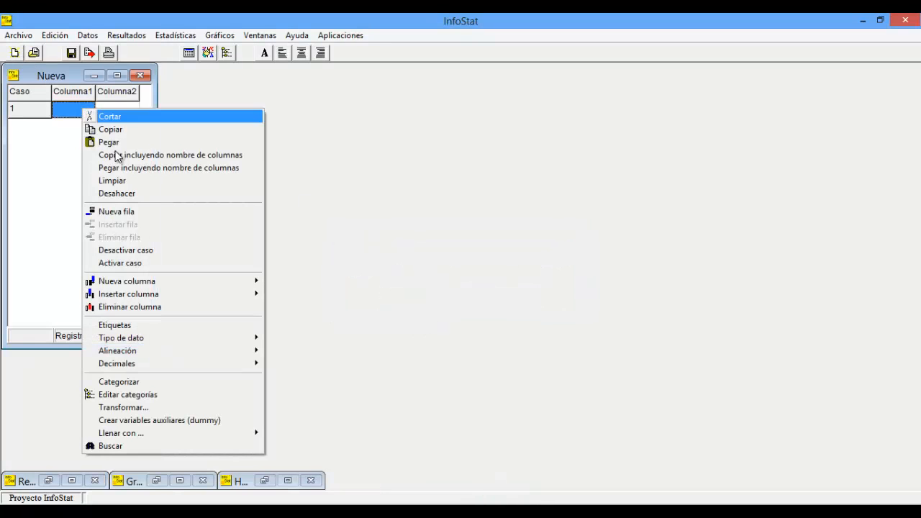
left_click(136, 168)
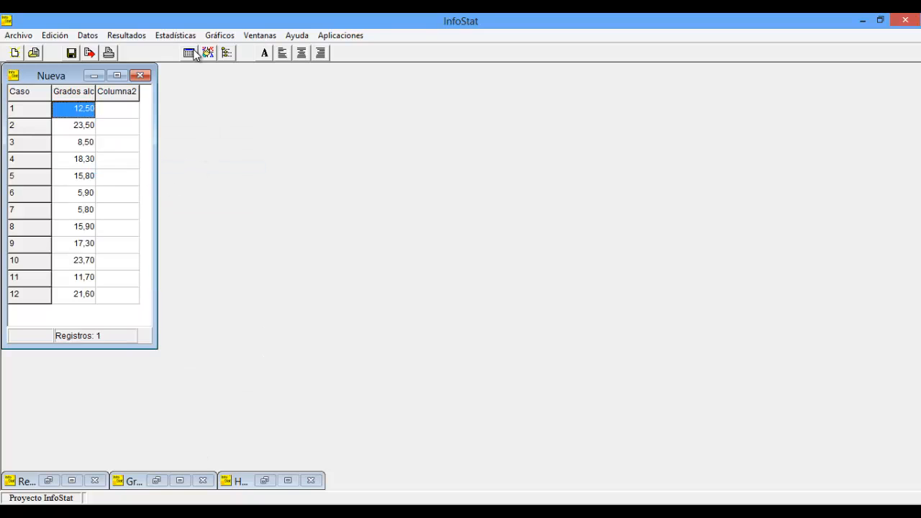
Run the summary measures with Grados alcohólicos as the variable, showing only the sample percentile 20 in horizontal layout
left_click(178, 36)
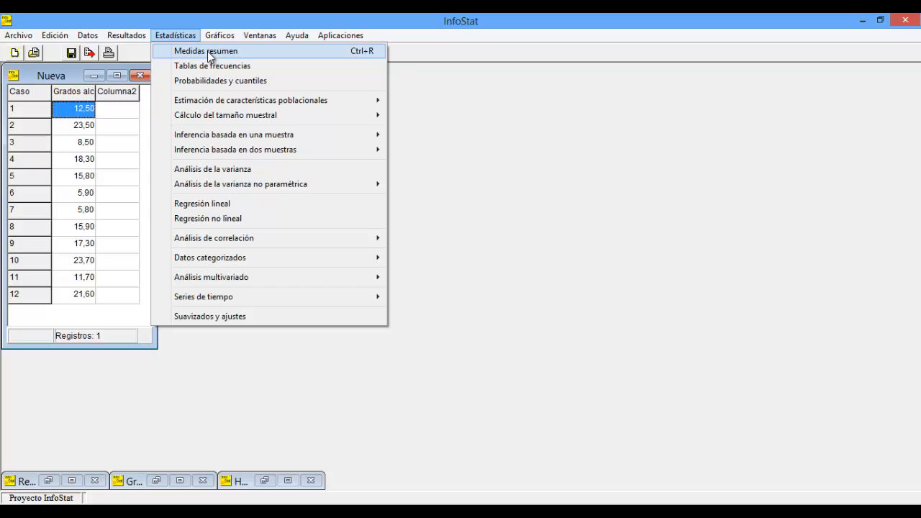
left_click(208, 51)
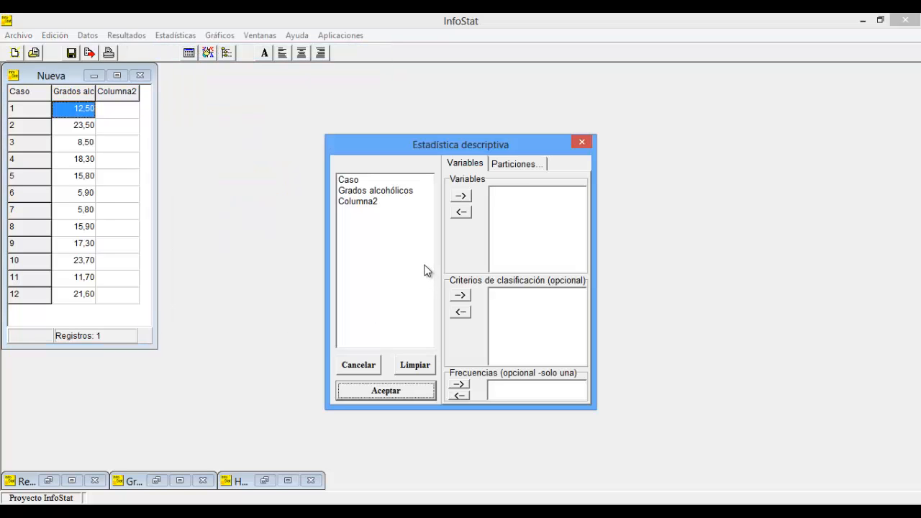
left_click(396, 191)
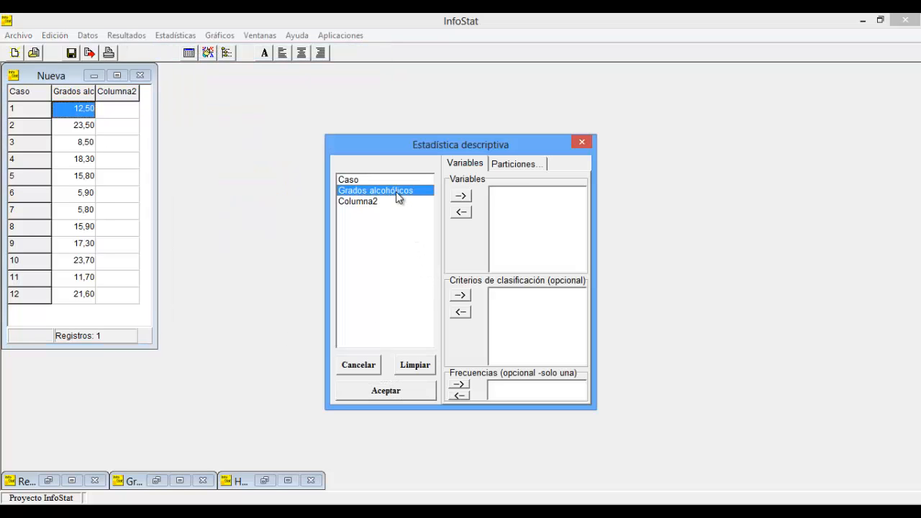
left_click(461, 197)
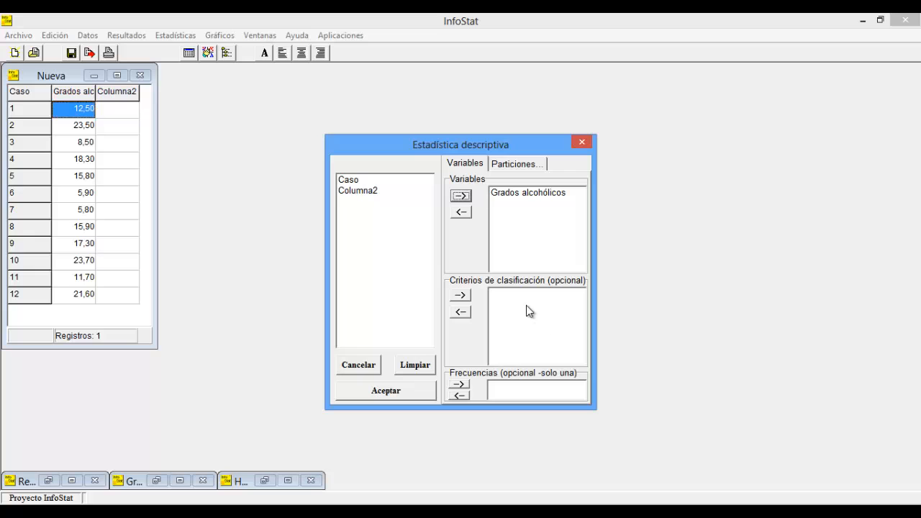
left_click(388, 393)
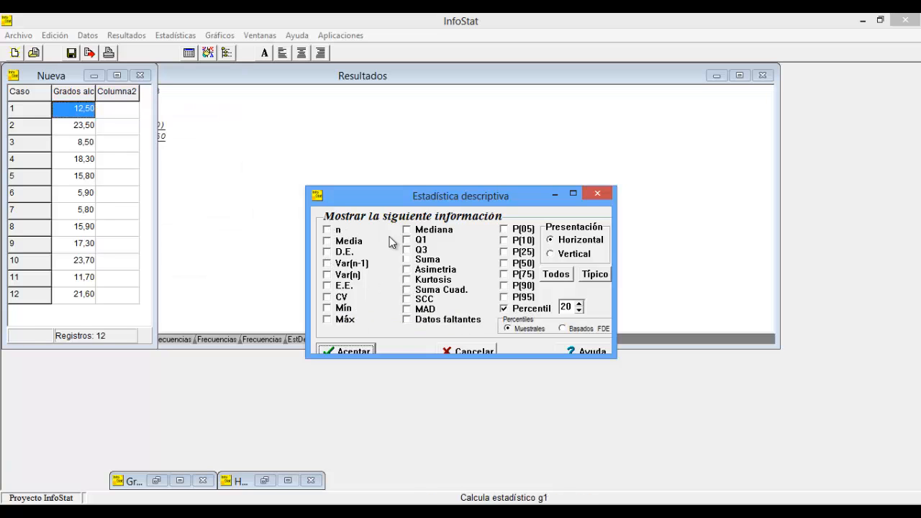
left_click(367, 348)
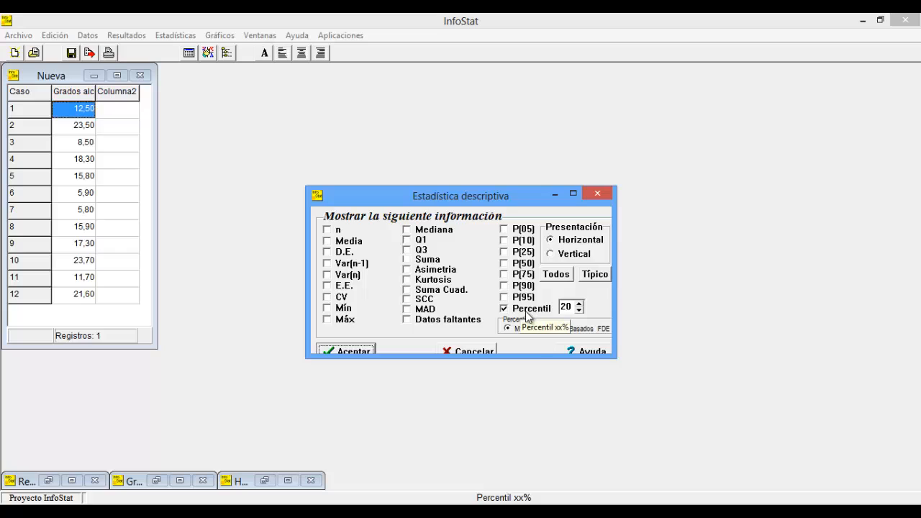
left_click(580, 311)
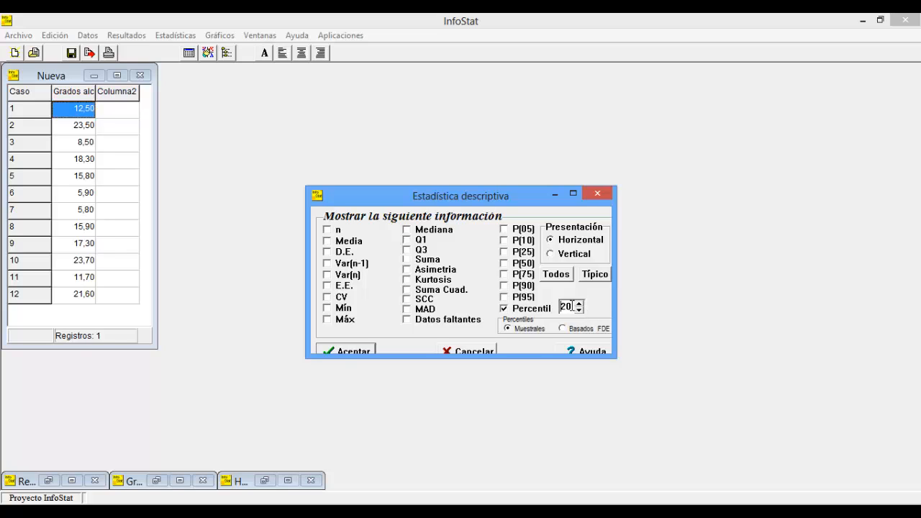
left_click(354, 351)
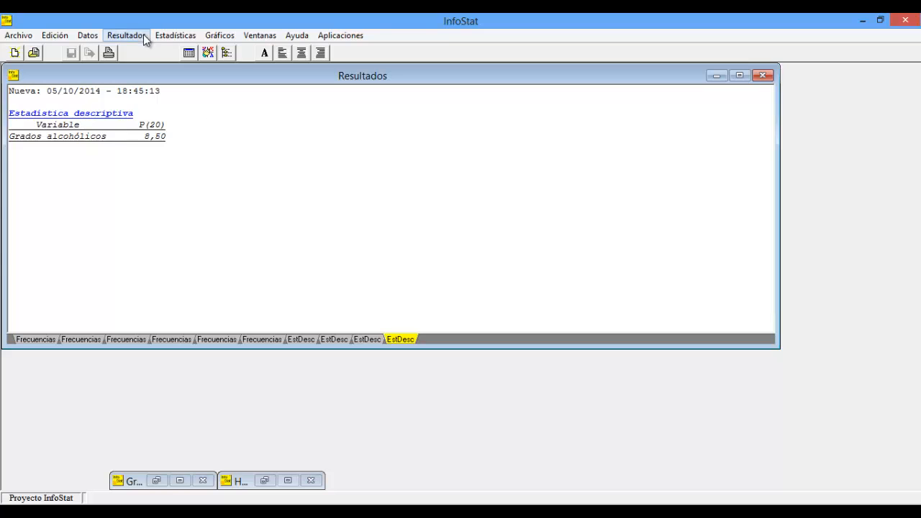
Run the summary measures on Grados alcohólicos again with the percentile set to 40, and highlight the resulting value
left_click(170, 36)
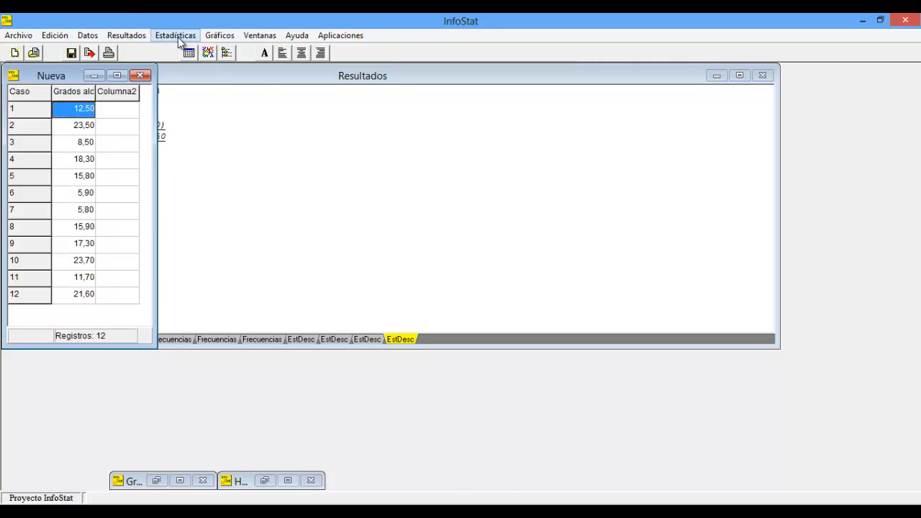
left_click(178, 37)
left_click(187, 54)
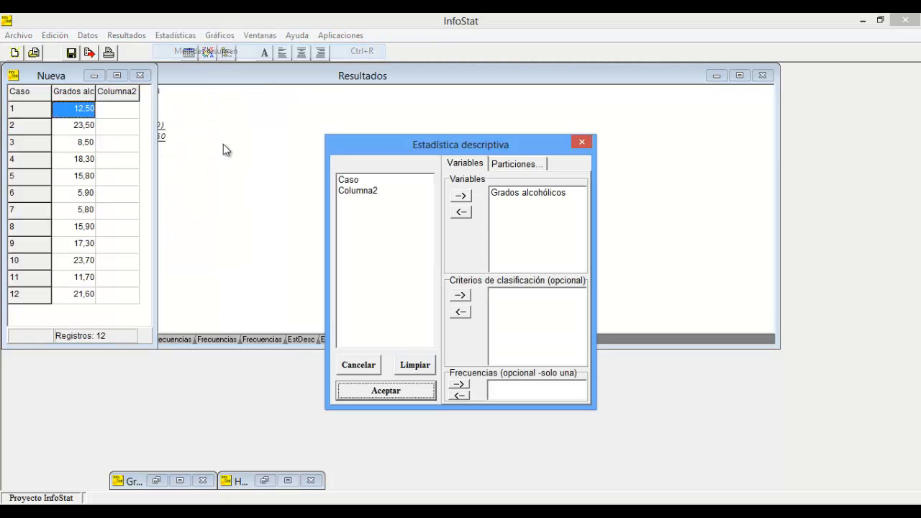
left_click(382, 393)
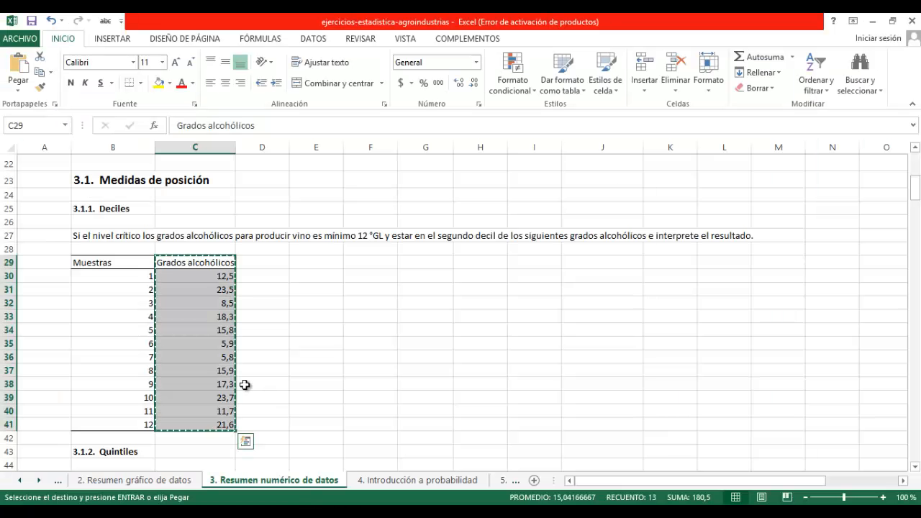
scroll(245, 385, "down", 5)
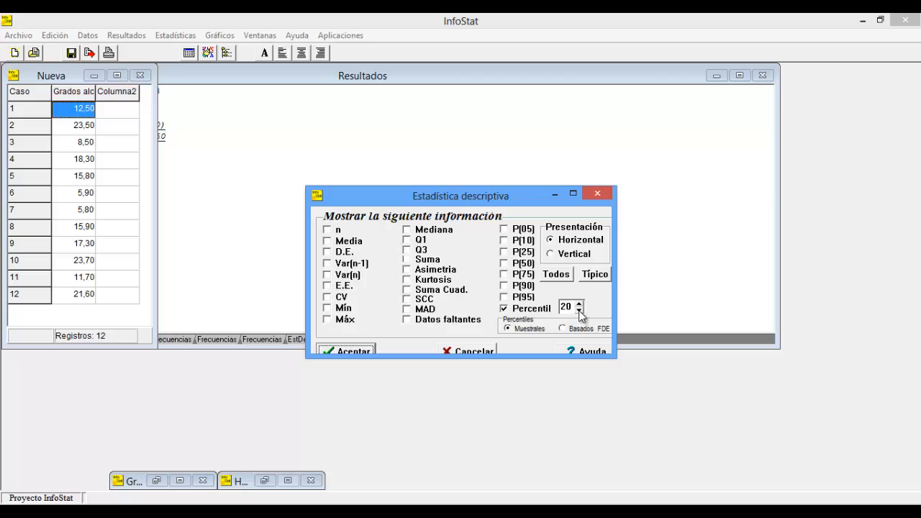
left_click(579, 305)
left_click(582, 311)
left_click(364, 348)
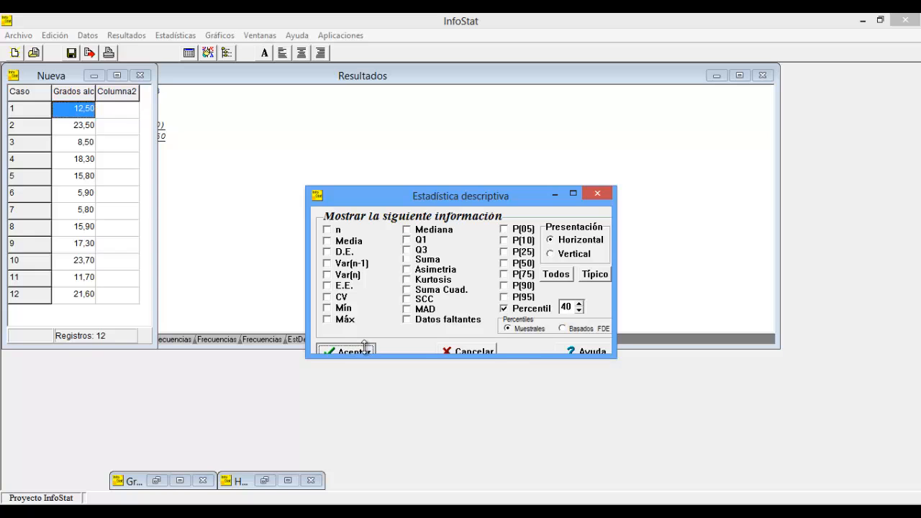
left_click_drag(160, 139, 141, 140)
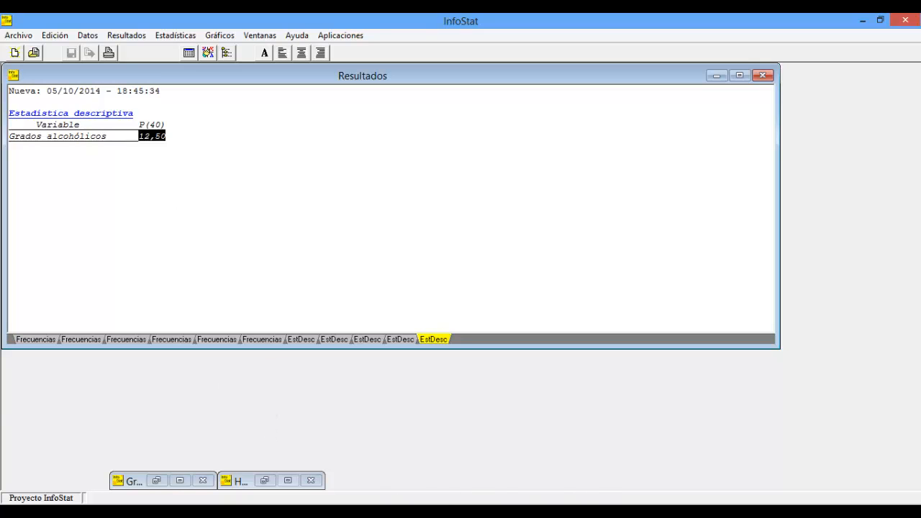
Switch to the Excel workbook and review the outline's list of central tendency and dispersion measures
left_click(282, 497)
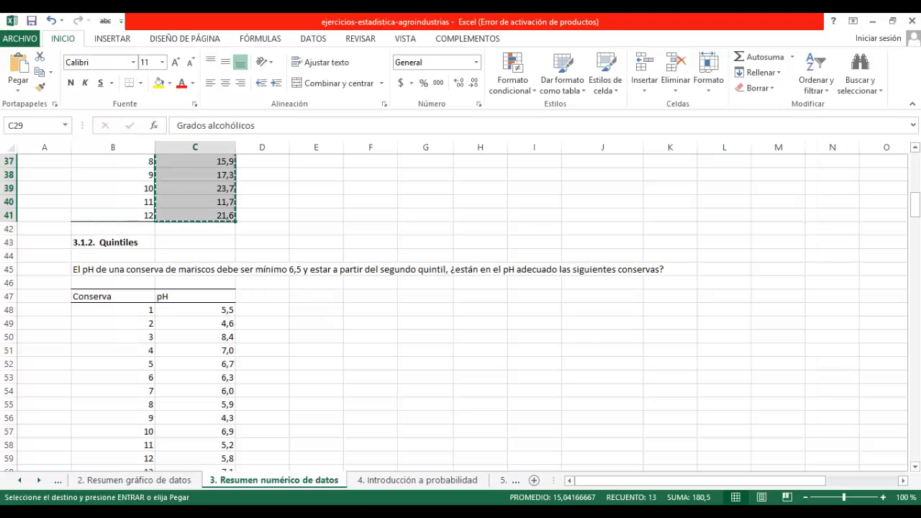
scroll(223, 329, "up", 4)
scroll(214, 318, "up", 4)
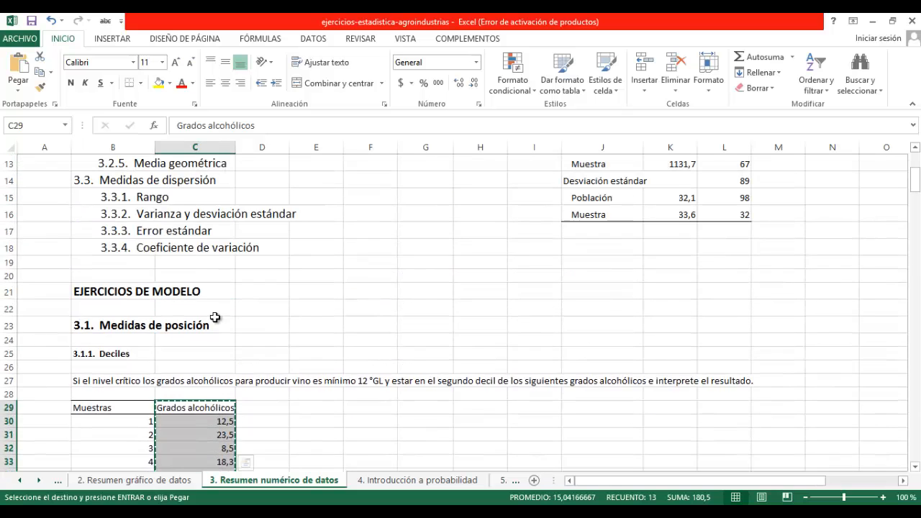
scroll(214, 318, "up", 2)
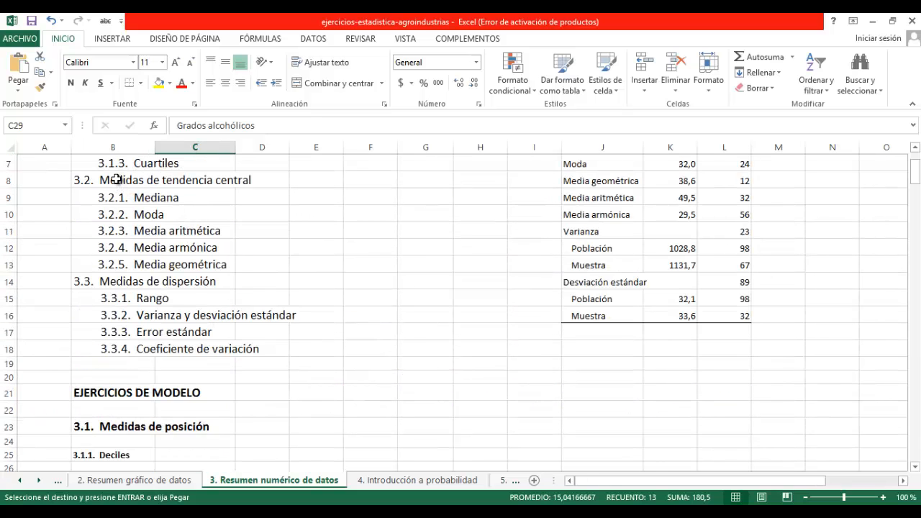
left_click_drag(116, 180, 119, 351)
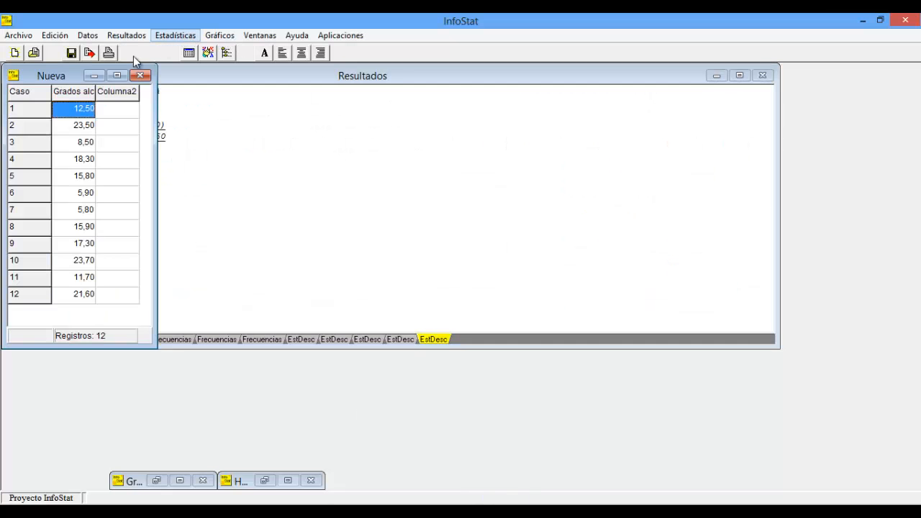
In InfoStat, run summary measures on Grados alcohólicos without Percentil, showing n, Media, D.E., Var(n-1), E.E., CV, Mín, Máx and Mediana
left_click(172, 36)
left_click(179, 49)
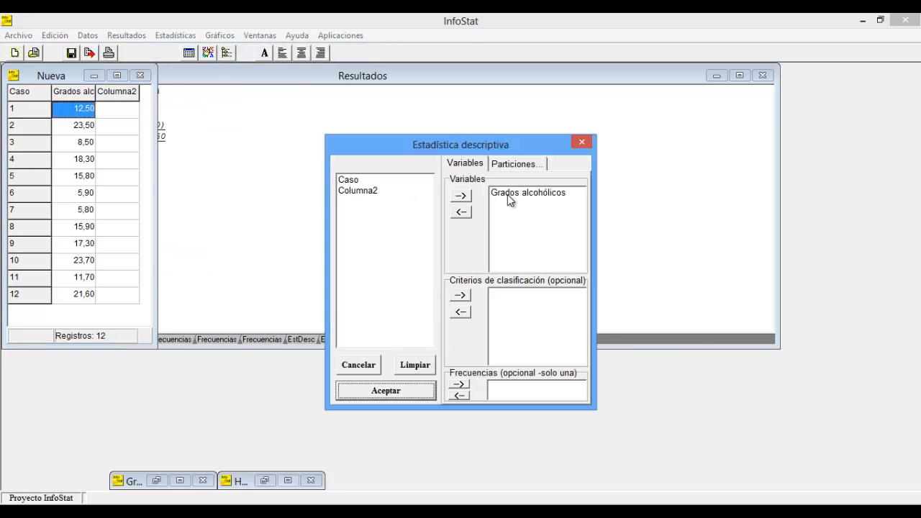
left_click(385, 390)
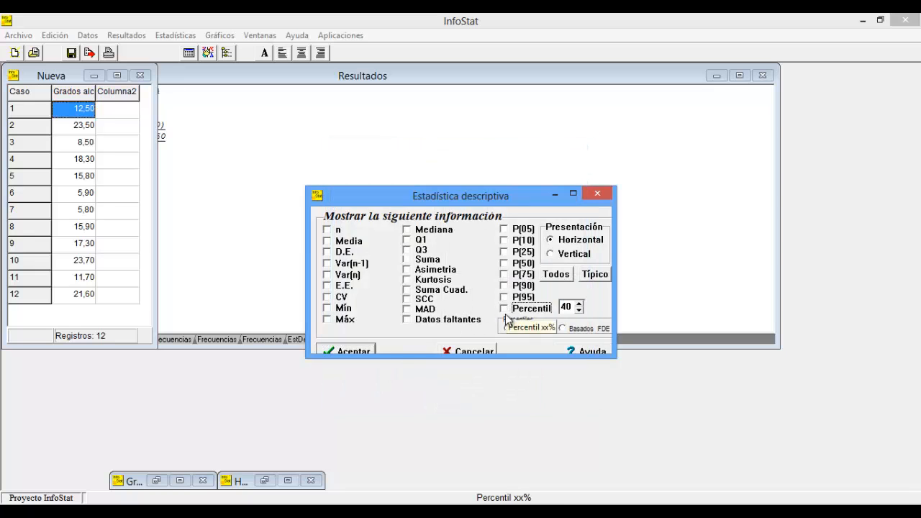
left_click(331, 242)
left_click(330, 253)
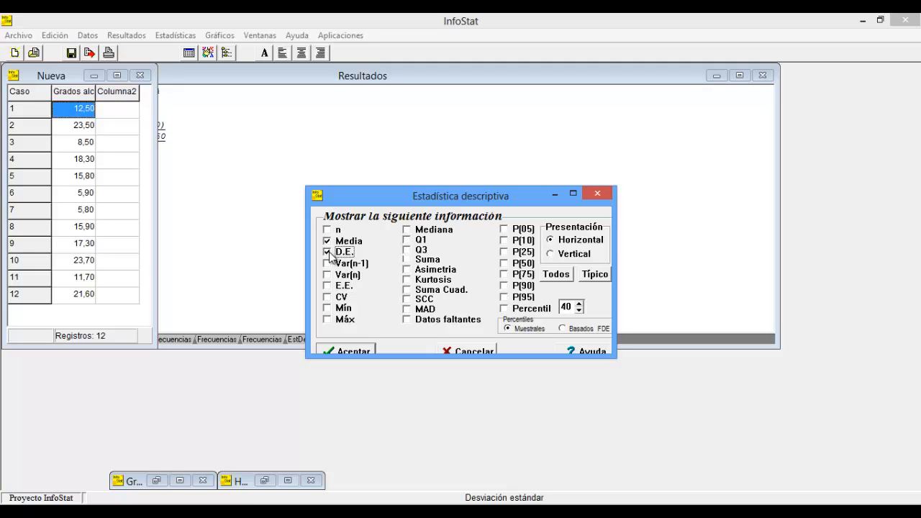
left_click(328, 264)
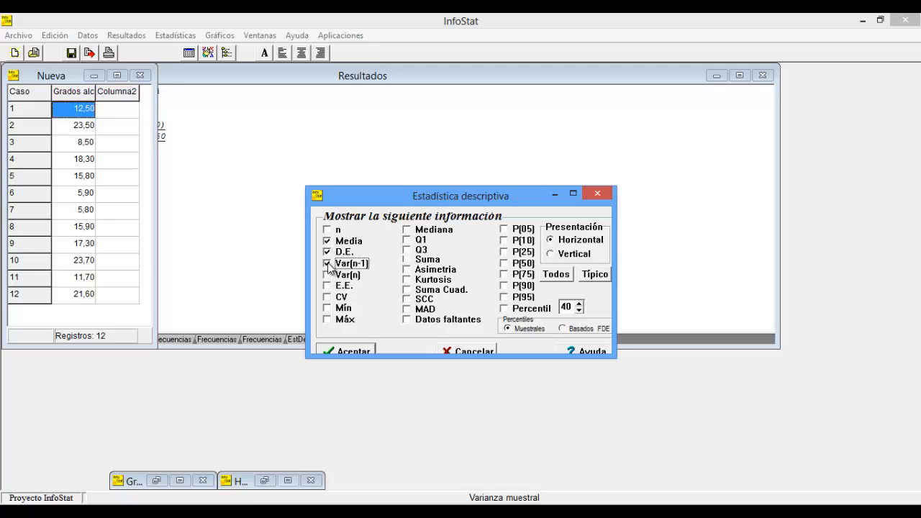
left_click(327, 286)
left_click(329, 297)
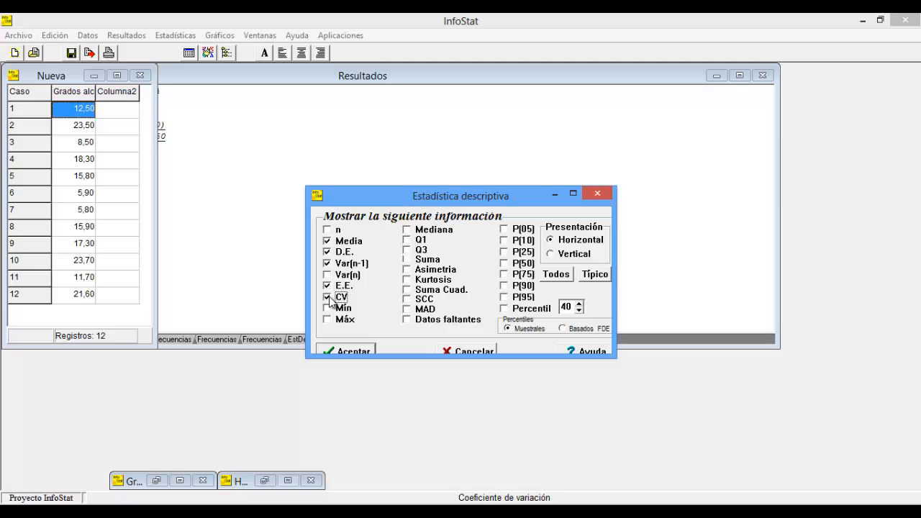
left_click(407, 230)
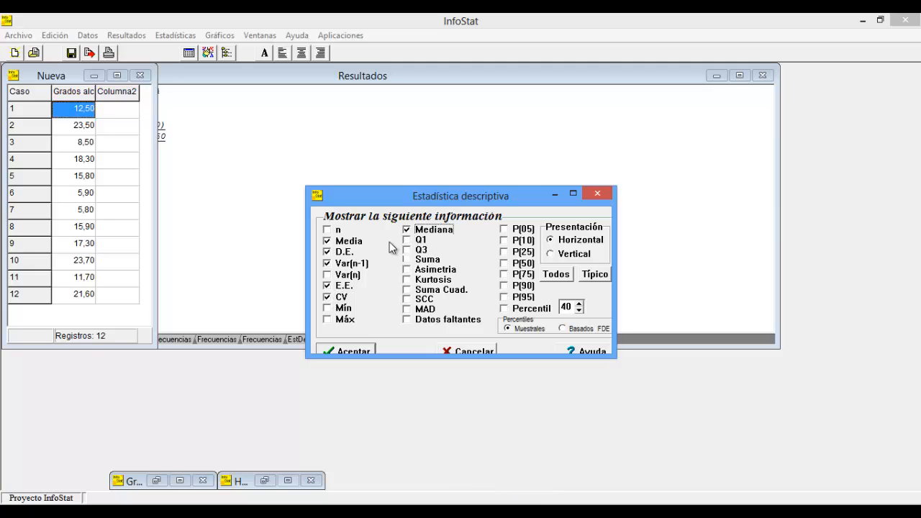
left_click(329, 309)
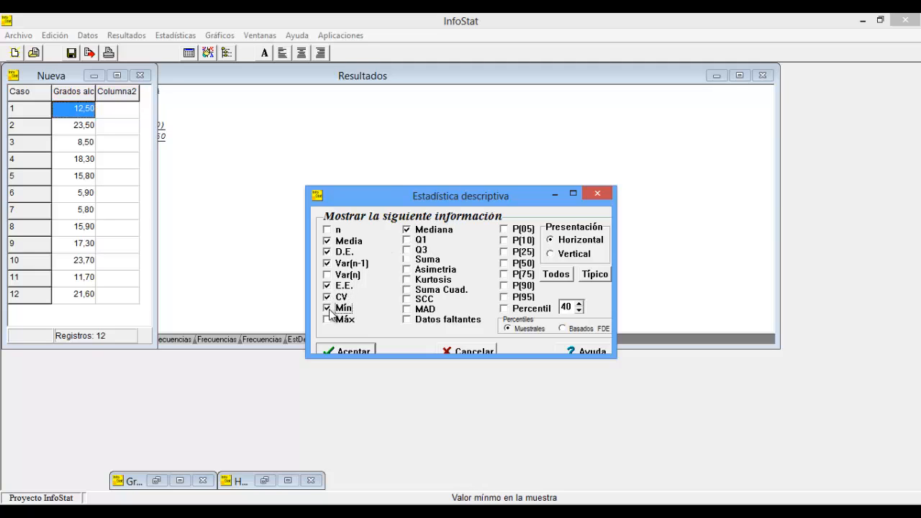
left_click(328, 319)
left_click(330, 231)
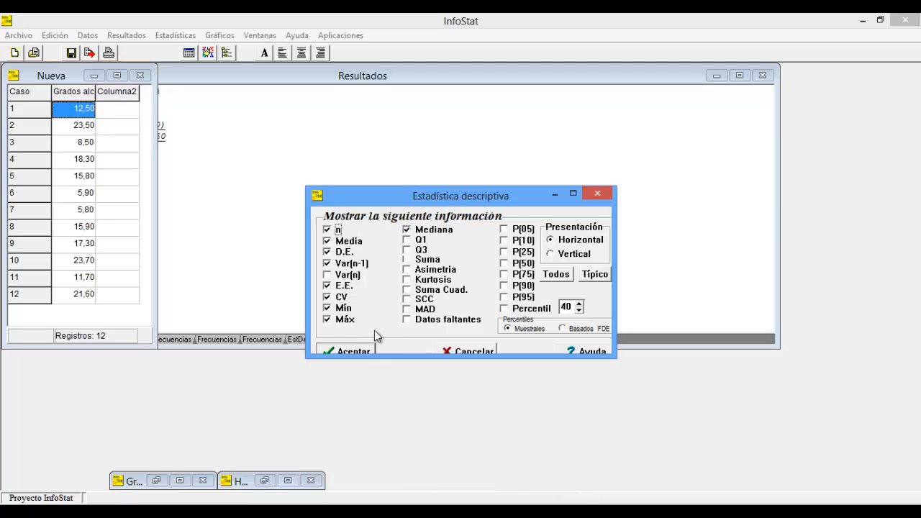
left_click(362, 350)
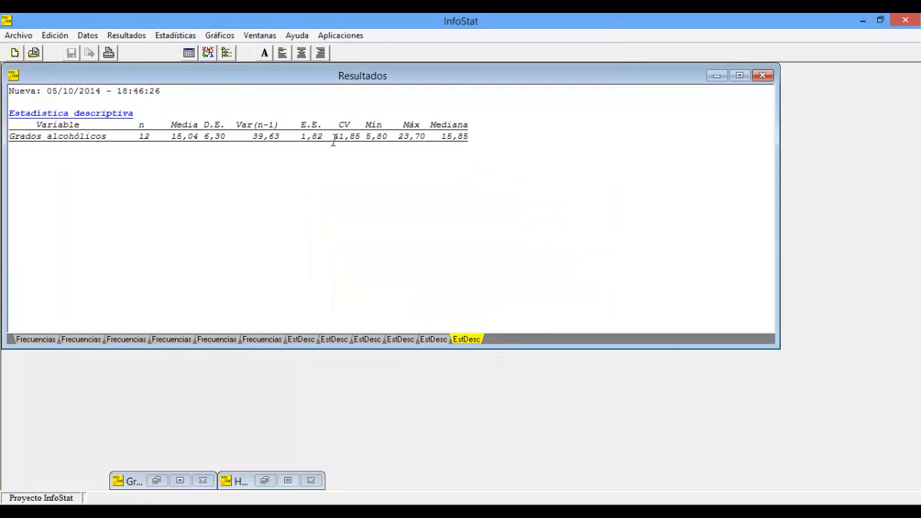
Run the summary measures on Grados alcohólicos again with the same statistics, presenting the results in vertical layout
left_click(189, 52)
left_click(175, 35)
left_click(188, 52)
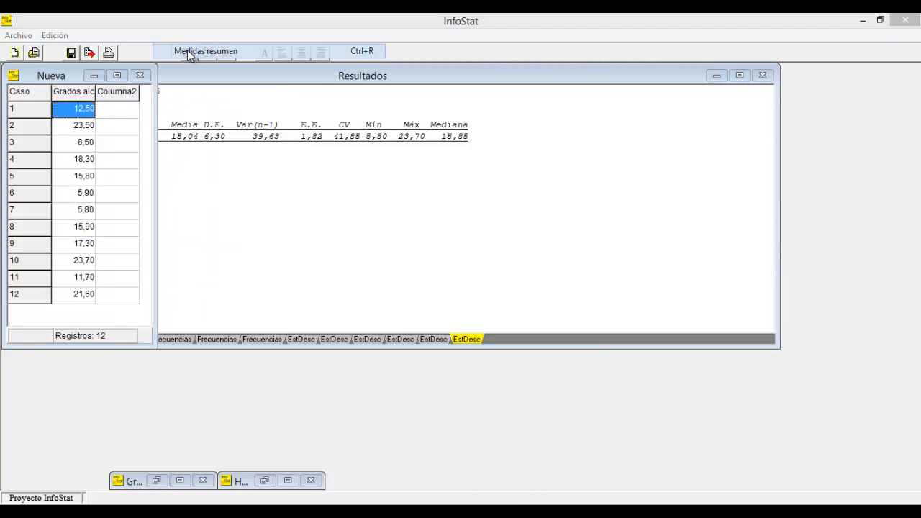
left_click(375, 392)
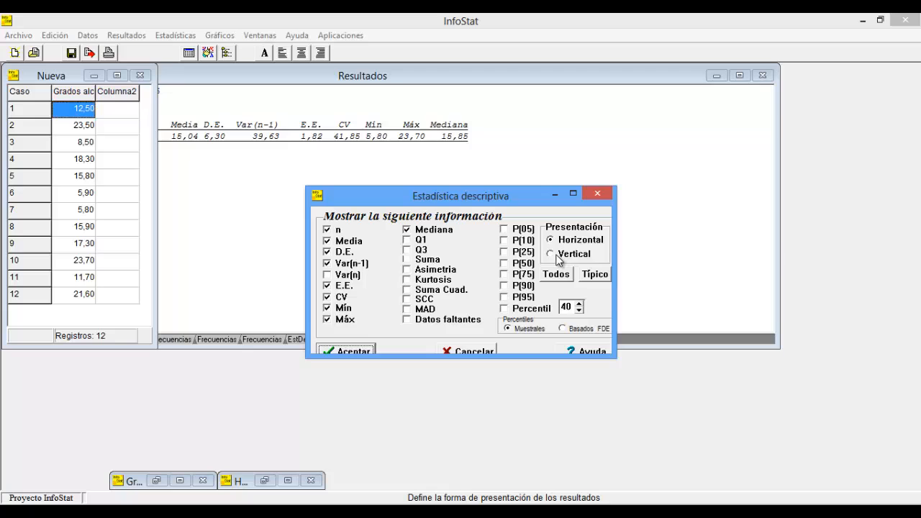
left_click(552, 256)
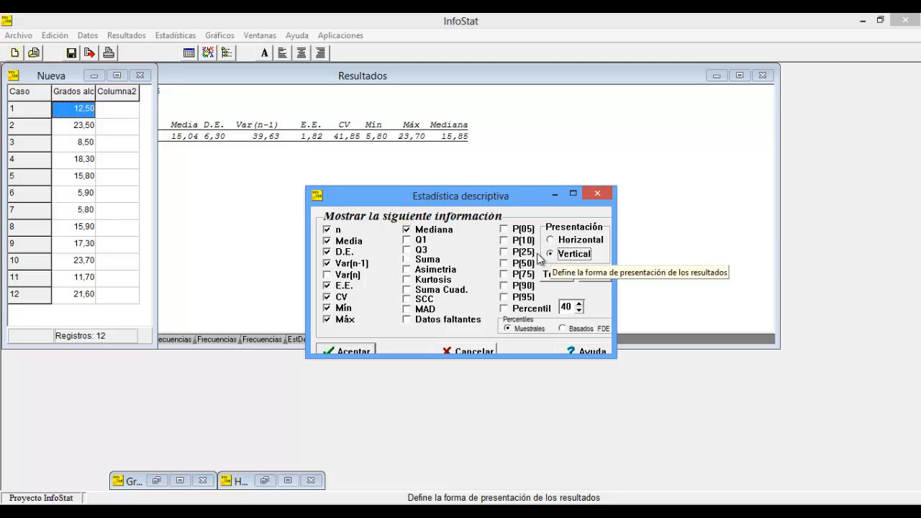
left_click(351, 352)
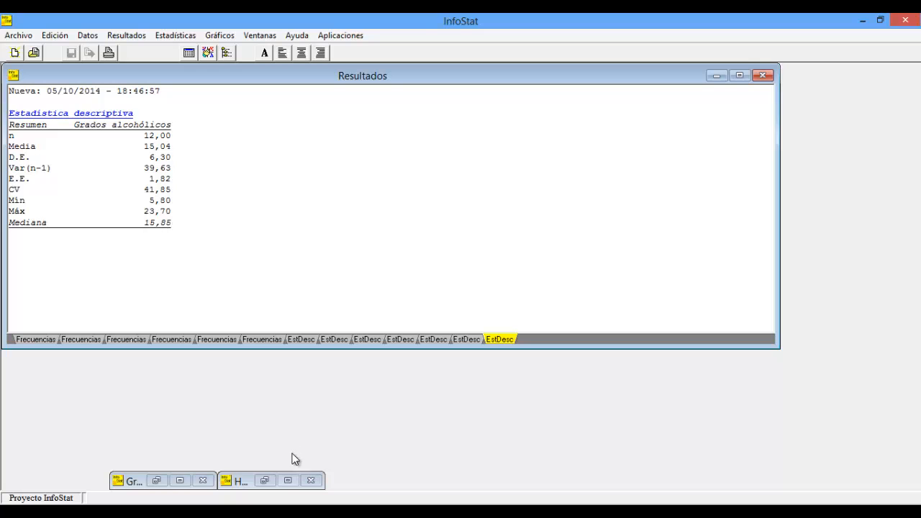
Switch to the Excel workbook and inspect the Mediana formula in the descriptive statistics table
key("alt+Tab")
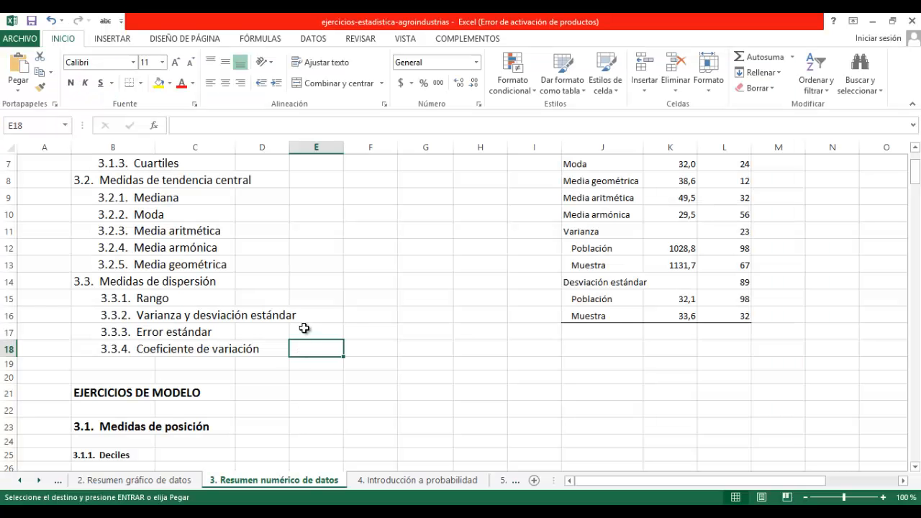
scroll(241, 328, "up", 1)
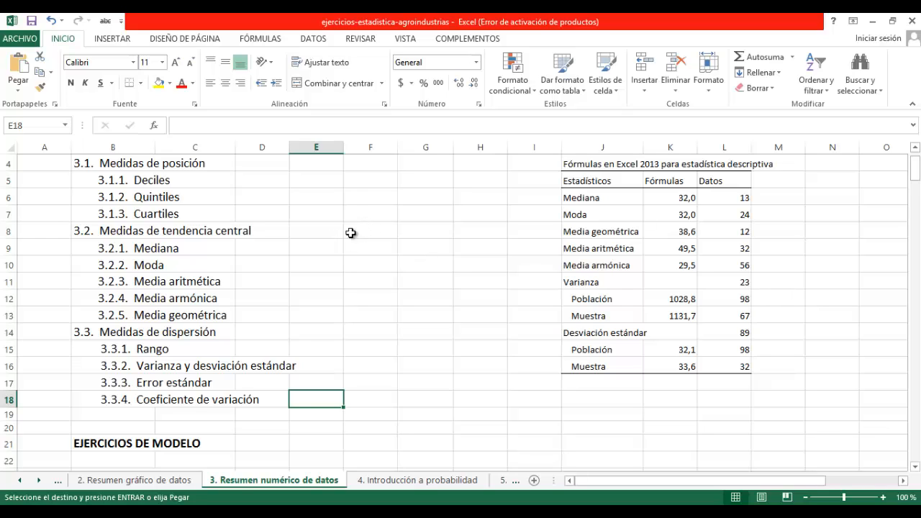
left_click(684, 204)
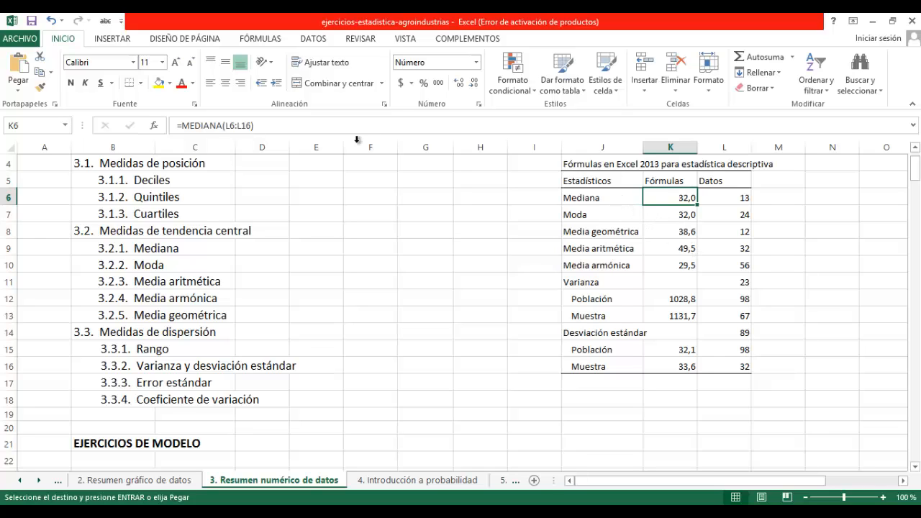
left_click(262, 128)
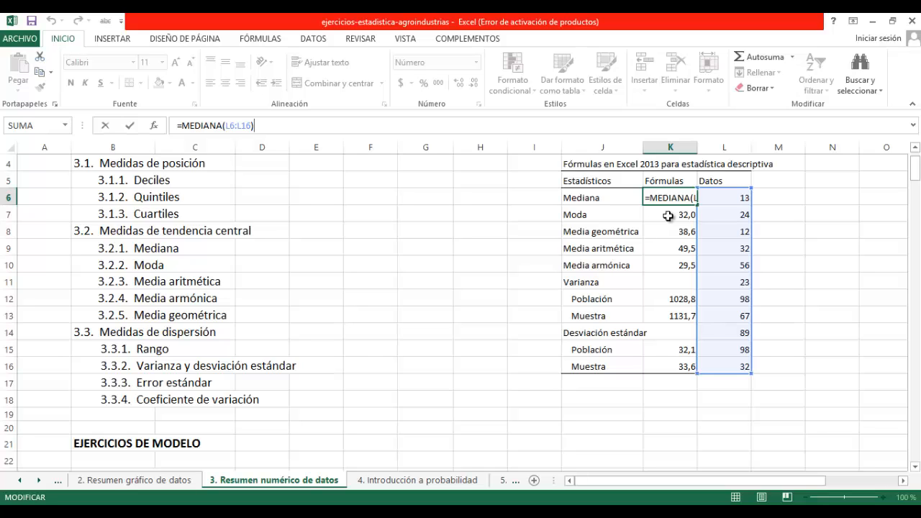
left_click(528, 227)
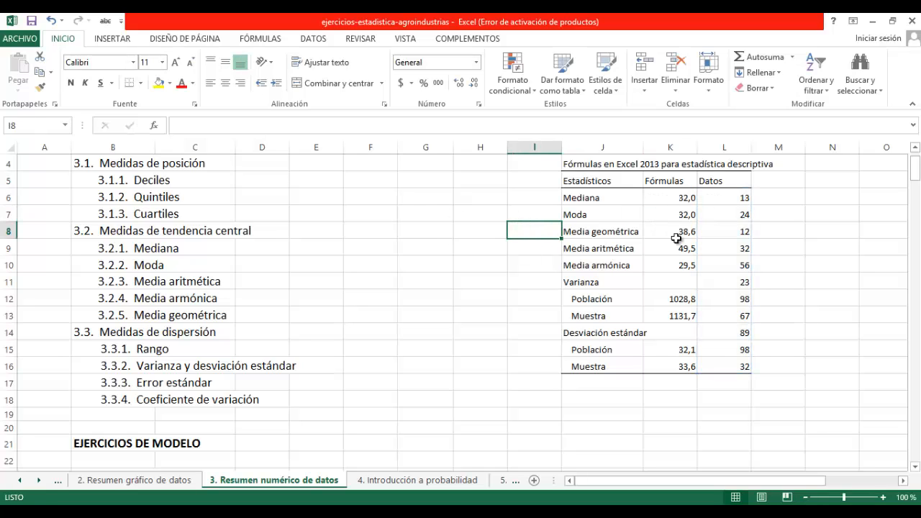
Calculate the median of the Datos column in cell M6 with =MEDIANA(L6:L16)
left_click(767, 199)
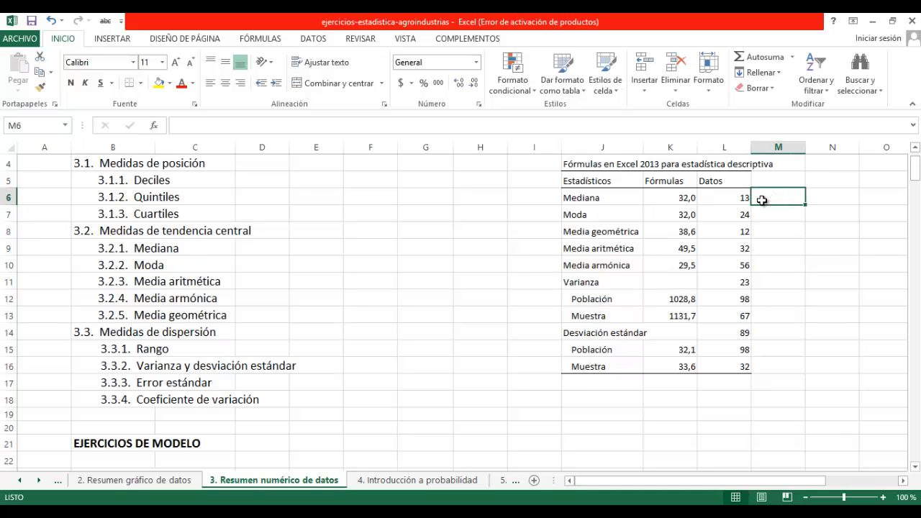
type("=me")
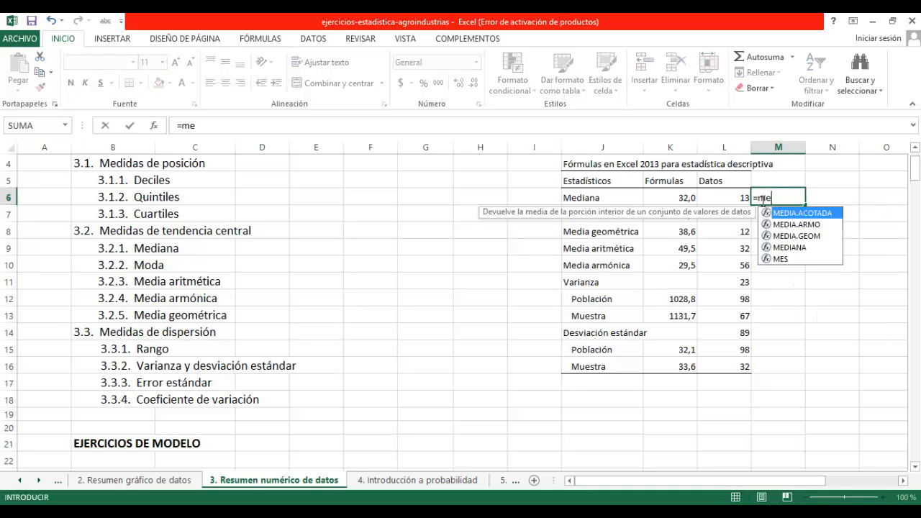
type("diana")
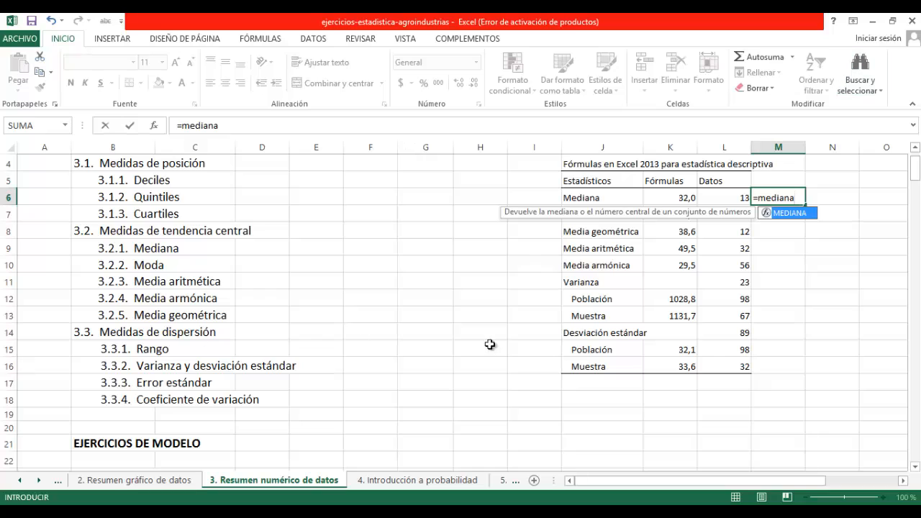
double_click(797, 221)
left_click_drag(724, 198, 727, 360)
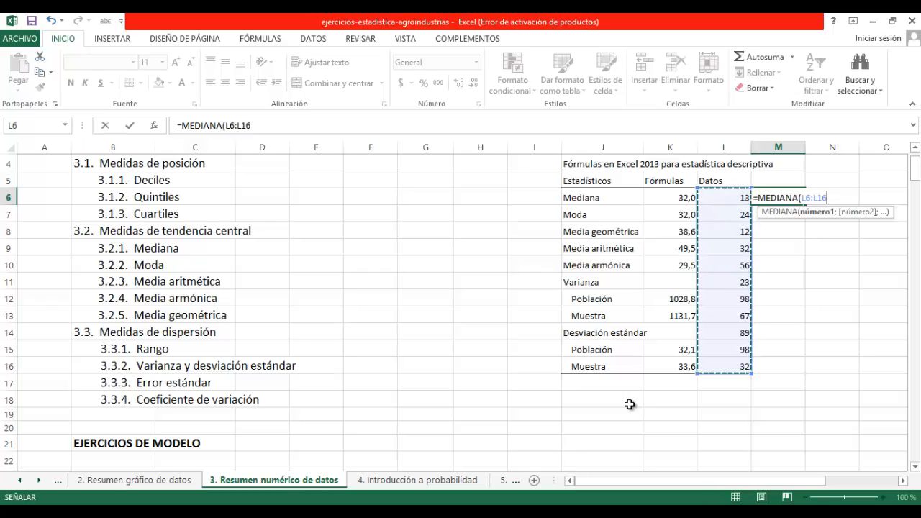
key("Return")
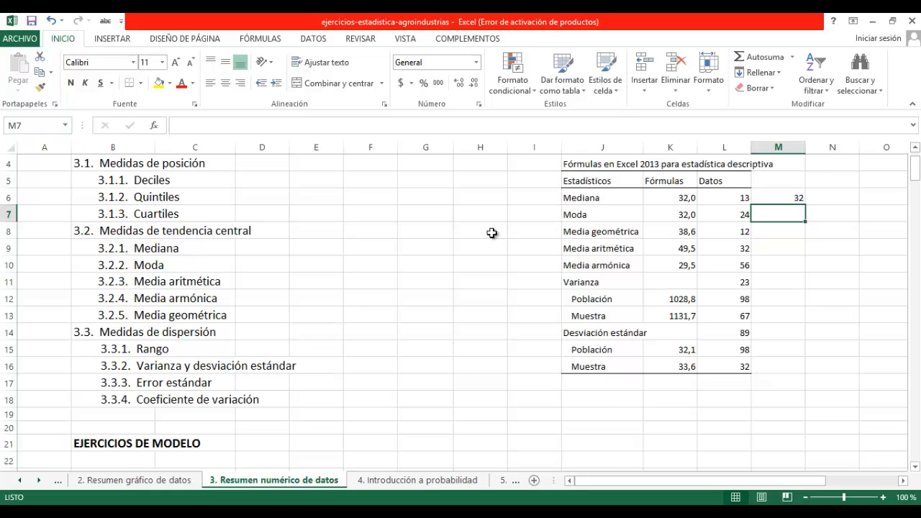
Inspect the formulas behind Moda, Media geométrica, Media aritmética and Media armónica in the descriptive statistics table
left_click(685, 216)
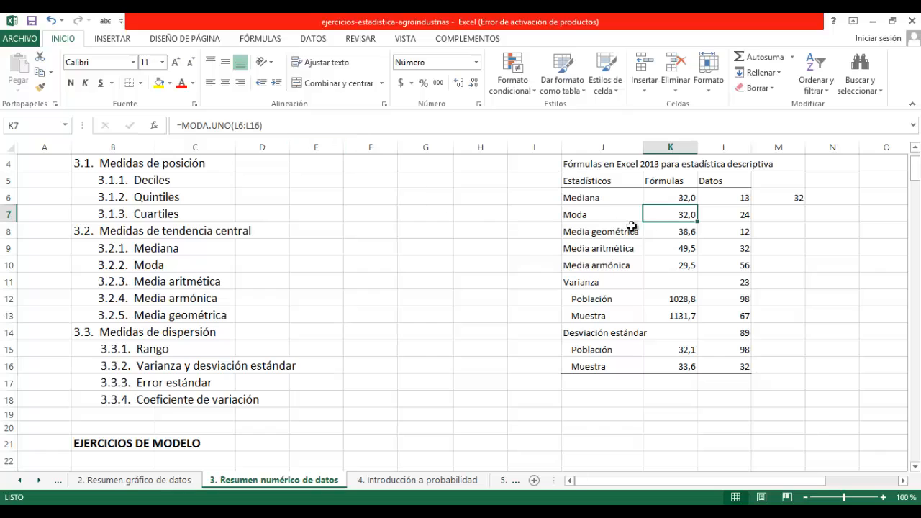
left_click(366, 126)
left_click(658, 233)
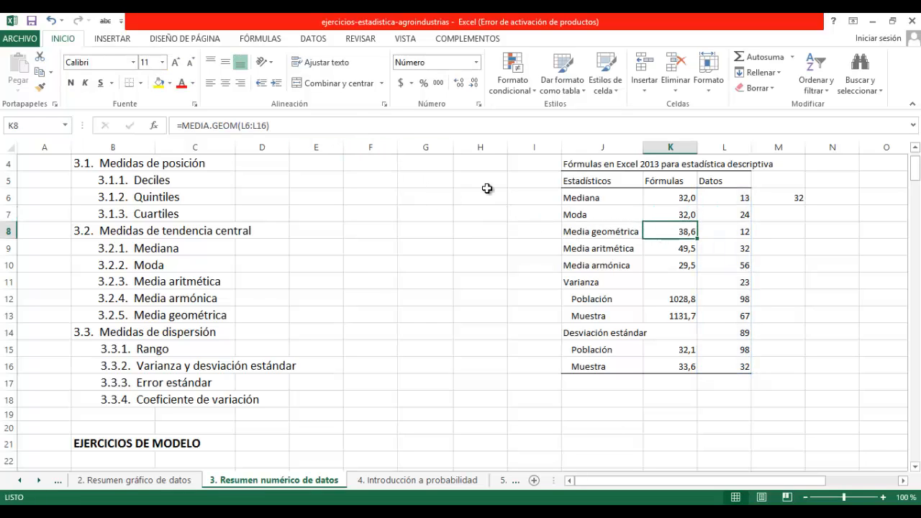
left_click(316, 128)
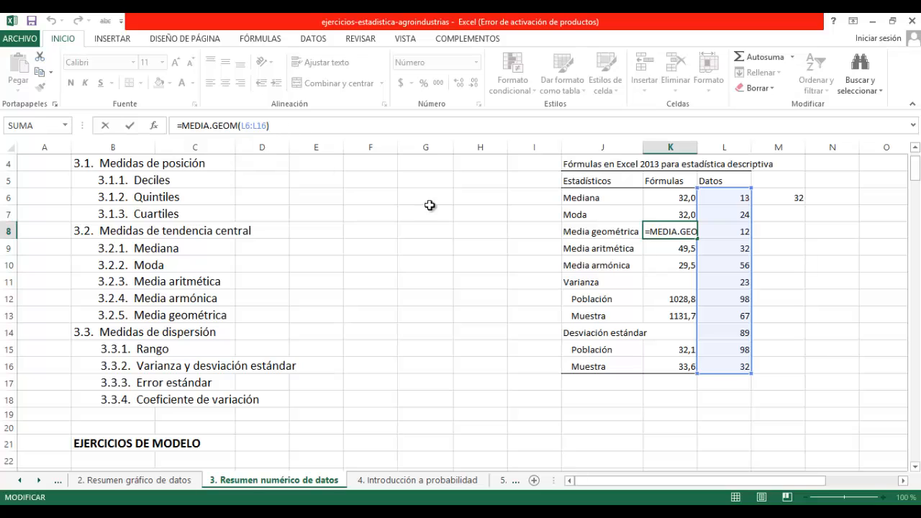
left_click(672, 248)
left_click(283, 126)
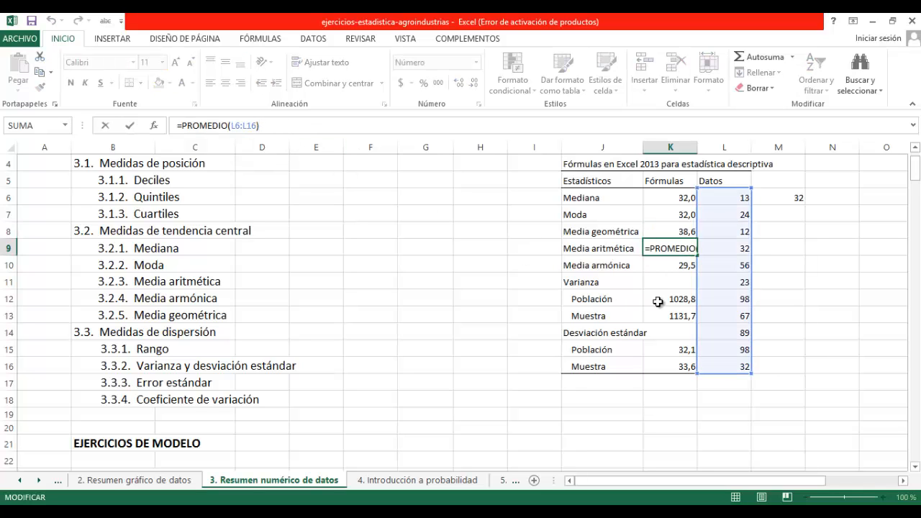
left_click(665, 264)
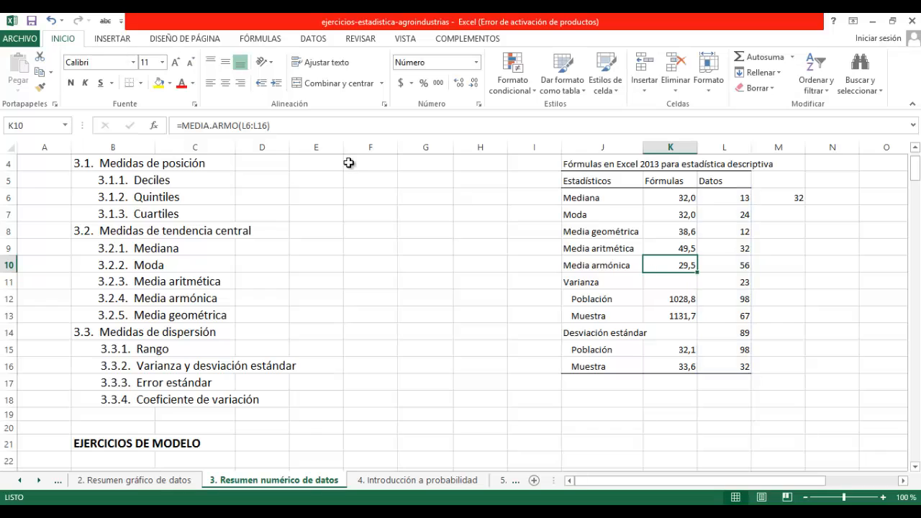
left_click(292, 125)
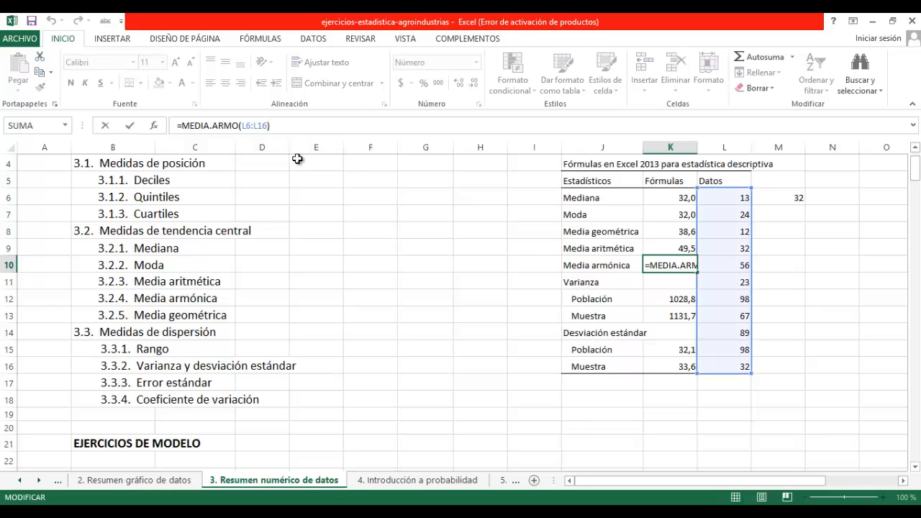
Compare the population and sample formulas under Varianza in the descriptive statistics table
left_click(680, 300)
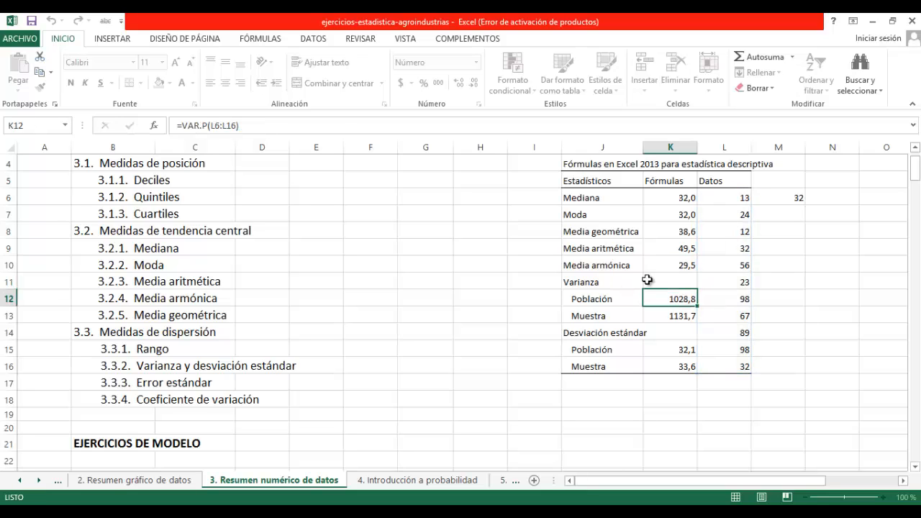
left_click(256, 126)
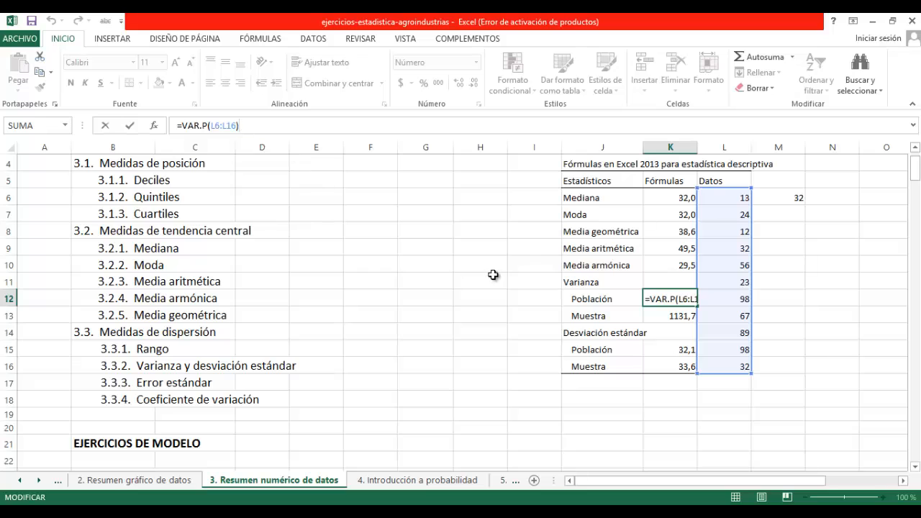
left_click(655, 317)
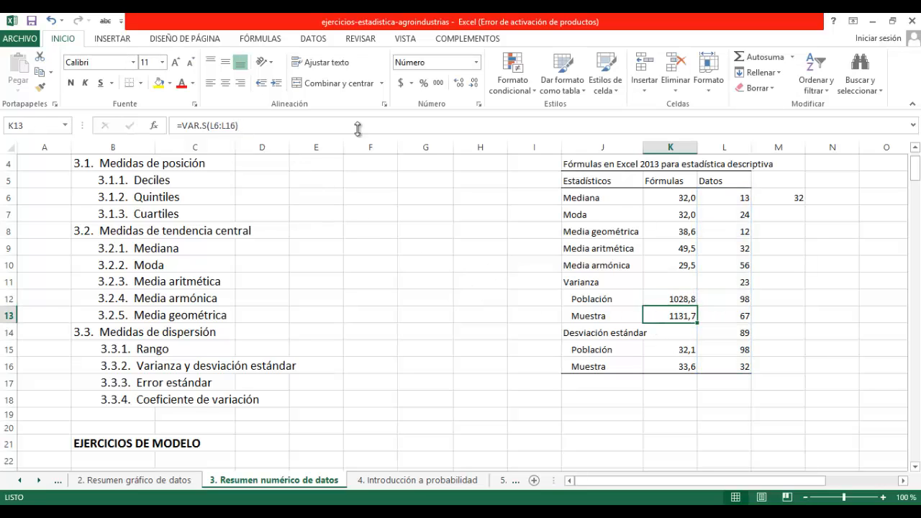
left_click(267, 123)
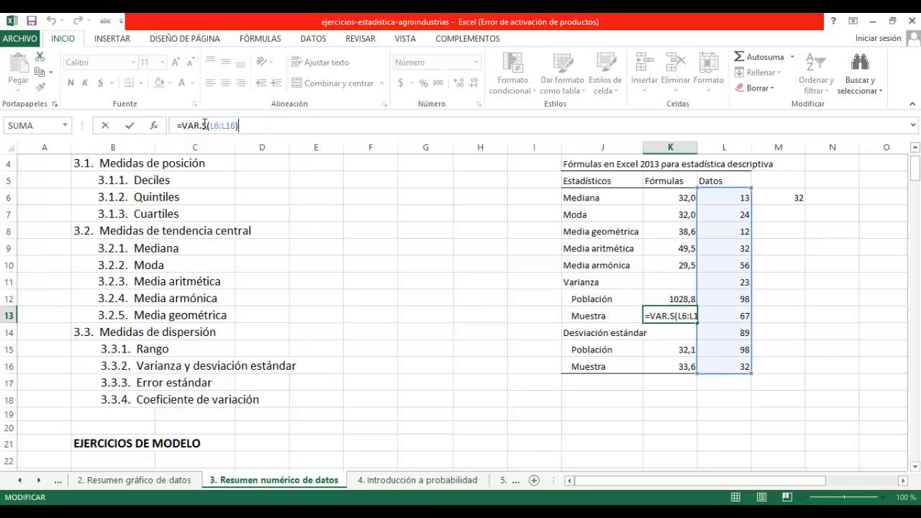
left_click(669, 295)
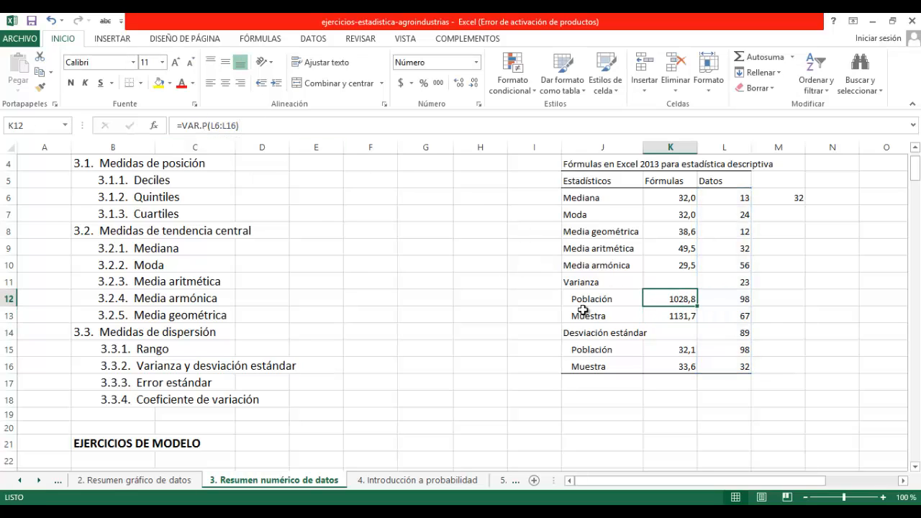
Compare the population and sample formulas under Desviación estándar, leaving the formulas unedited
left_click(668, 350)
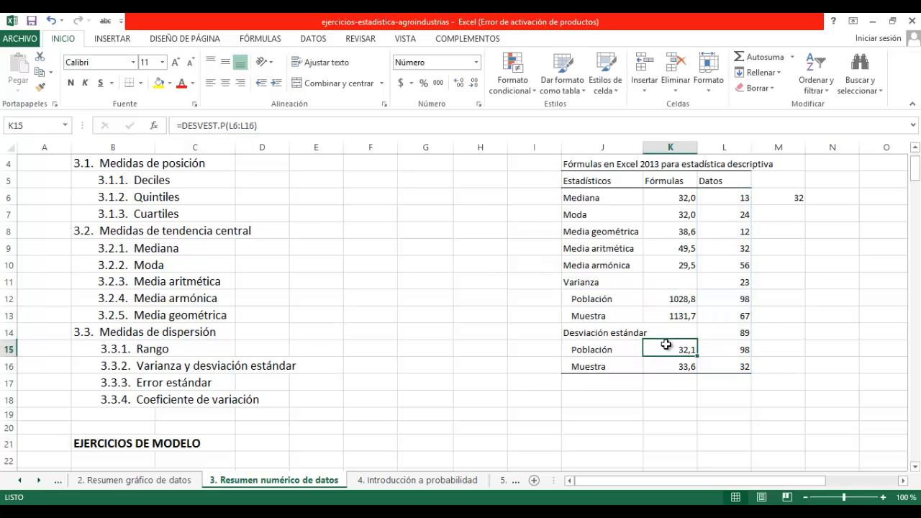
left_click(219, 125)
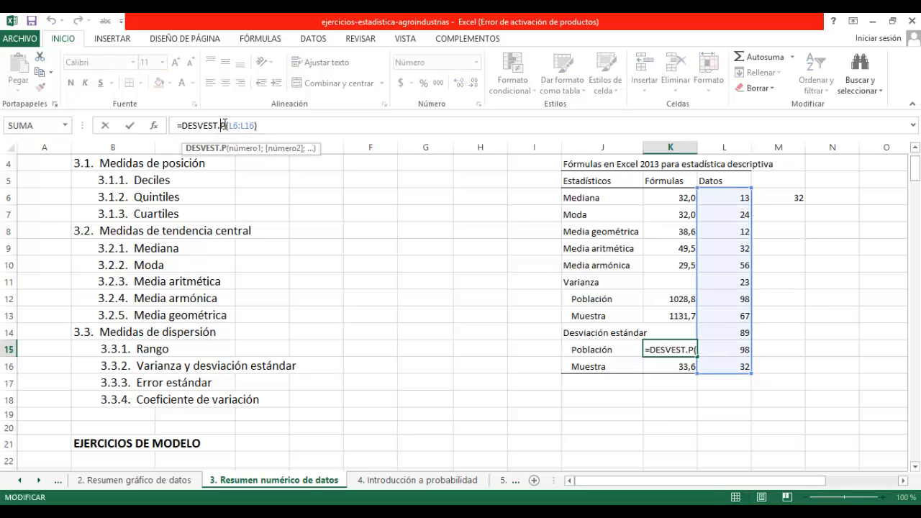
left_click(674, 366)
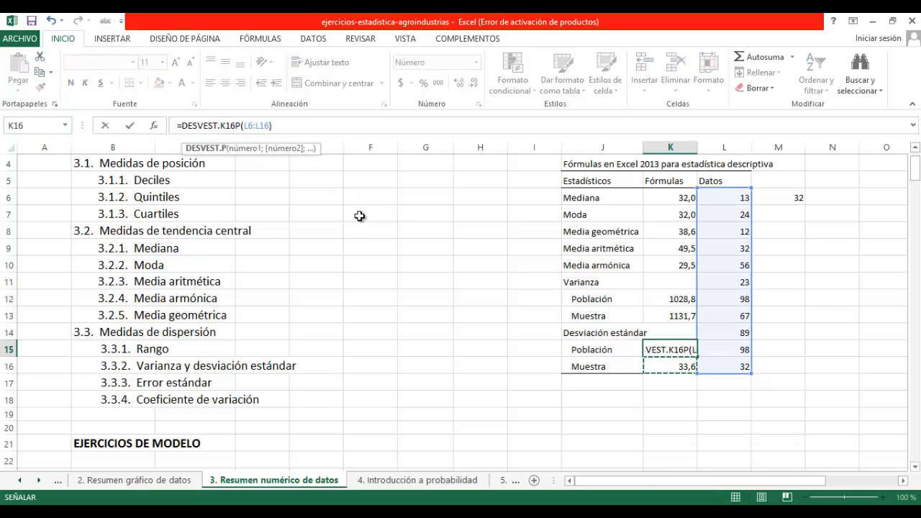
key("Escape")
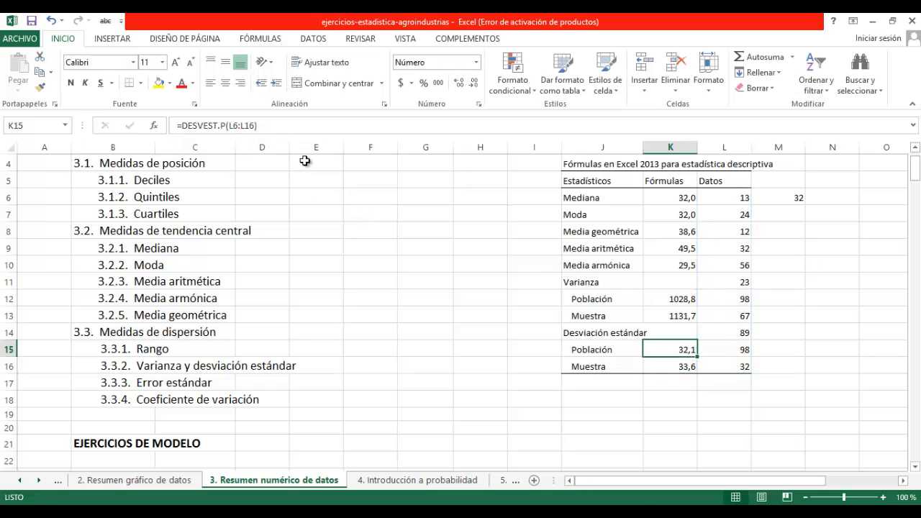
left_click(672, 368)
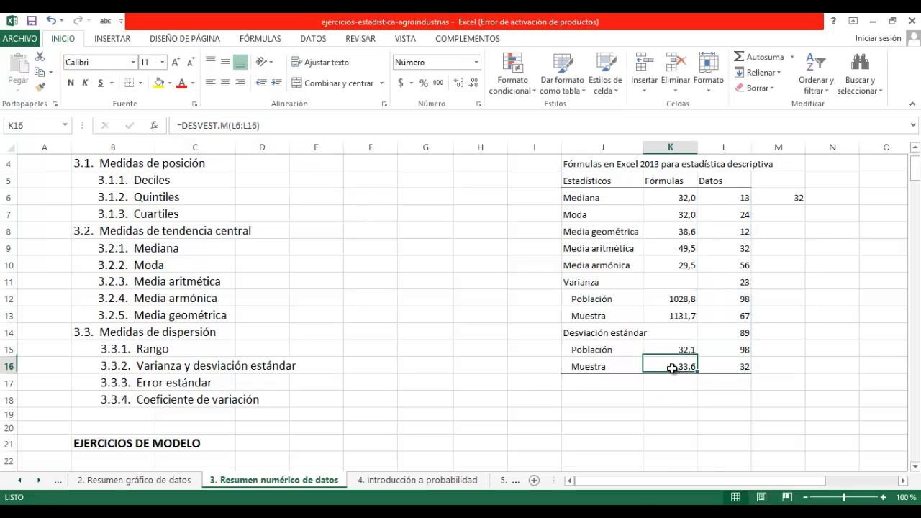
left_click(231, 127)
left_click(670, 416)
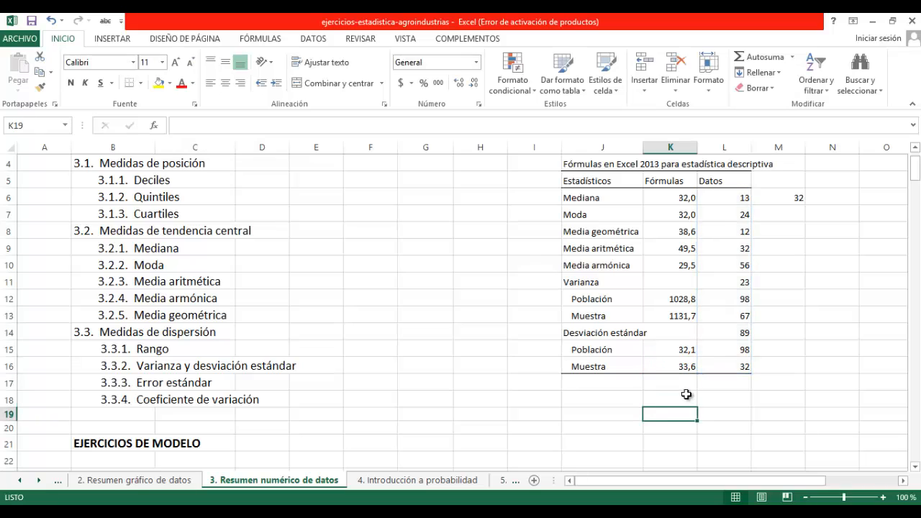
left_click(741, 368)
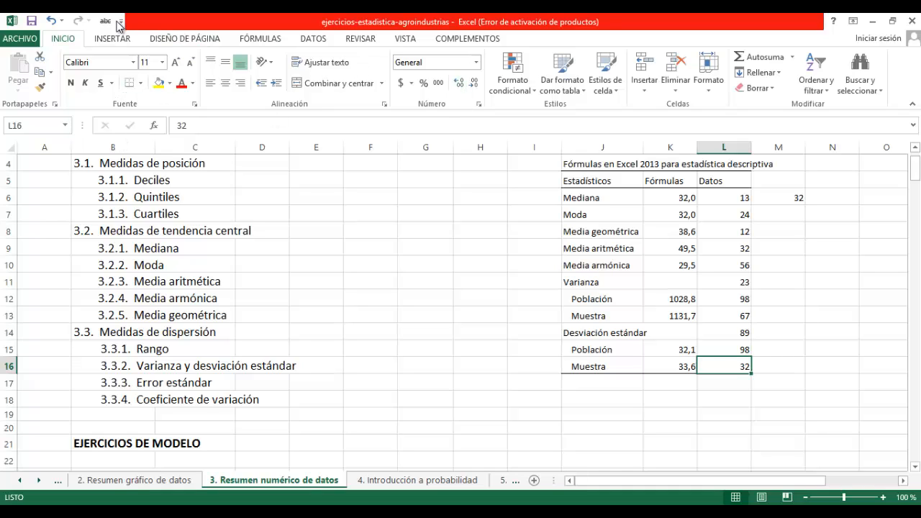
Make sure the Herramientas para análisis add-in is enabled among the available Excel add-ins and accept the selection
scroll(119, 23, "down", 7)
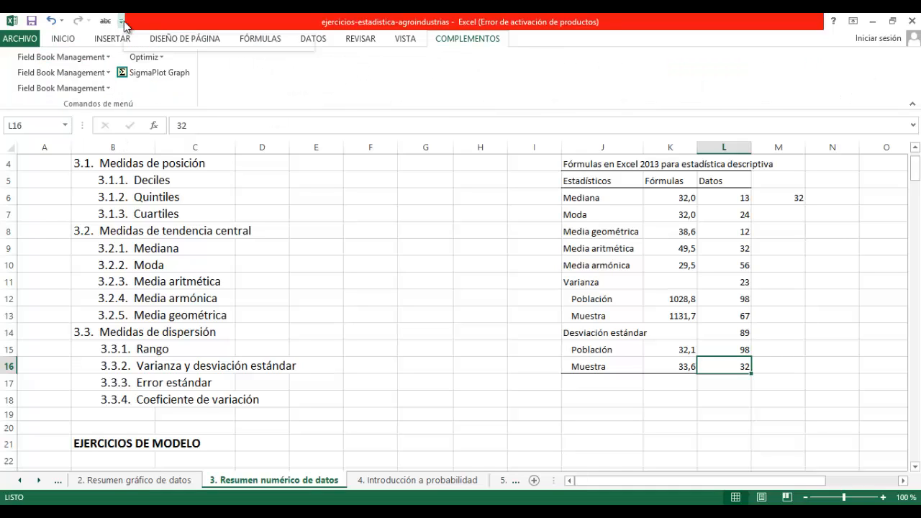
left_click(124, 23)
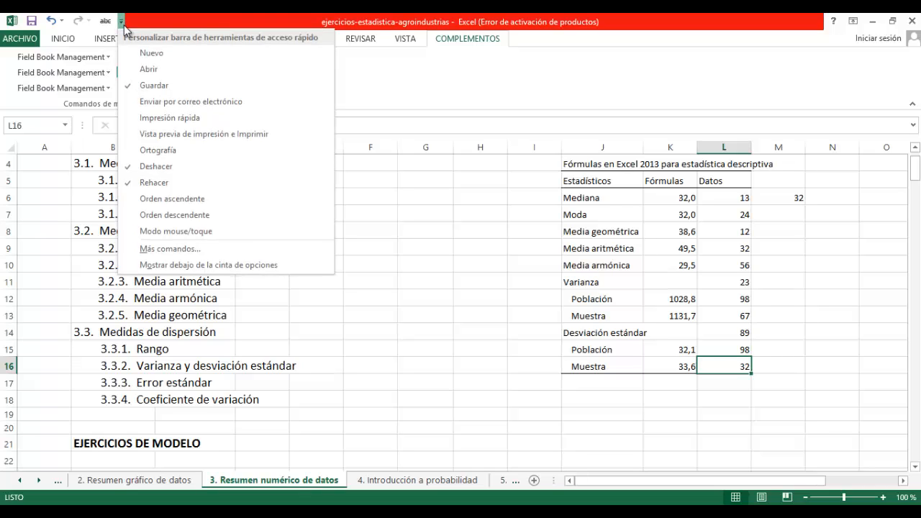
left_click(164, 248)
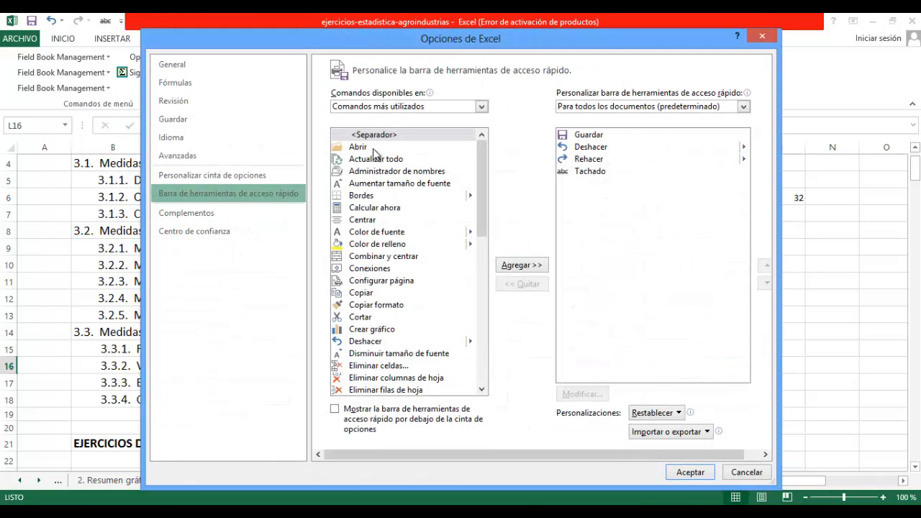
left_click(205, 216)
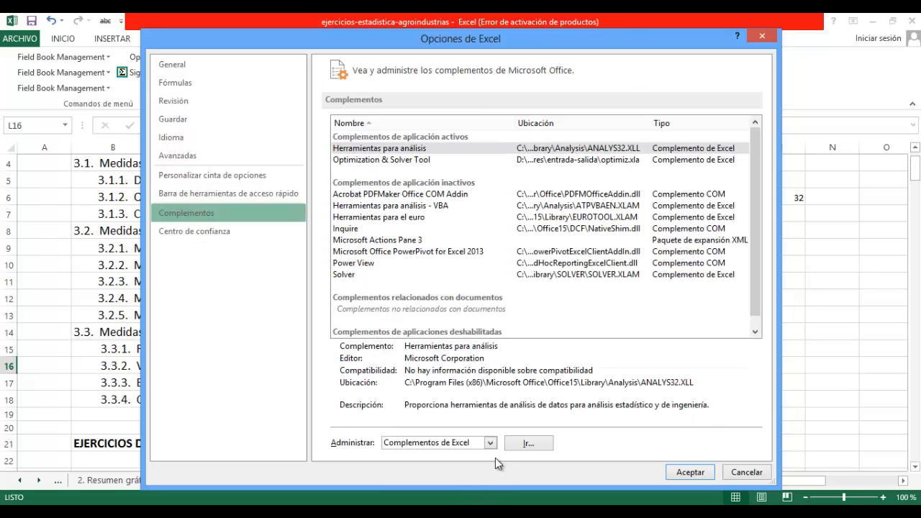
left_click(536, 449)
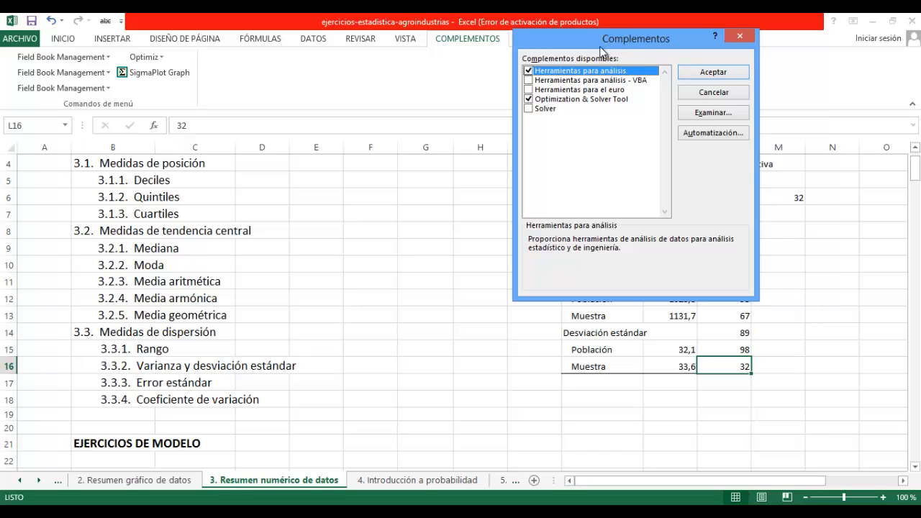
left_click(529, 71)
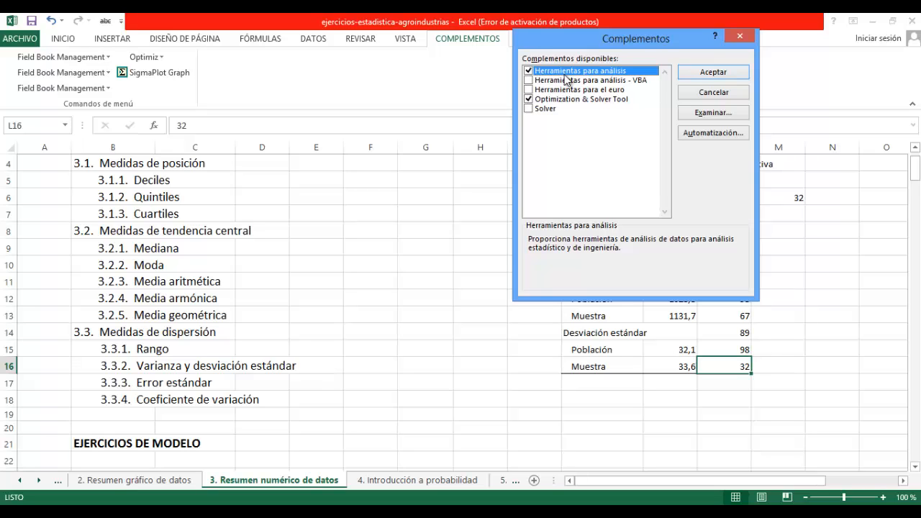
left_click(723, 78)
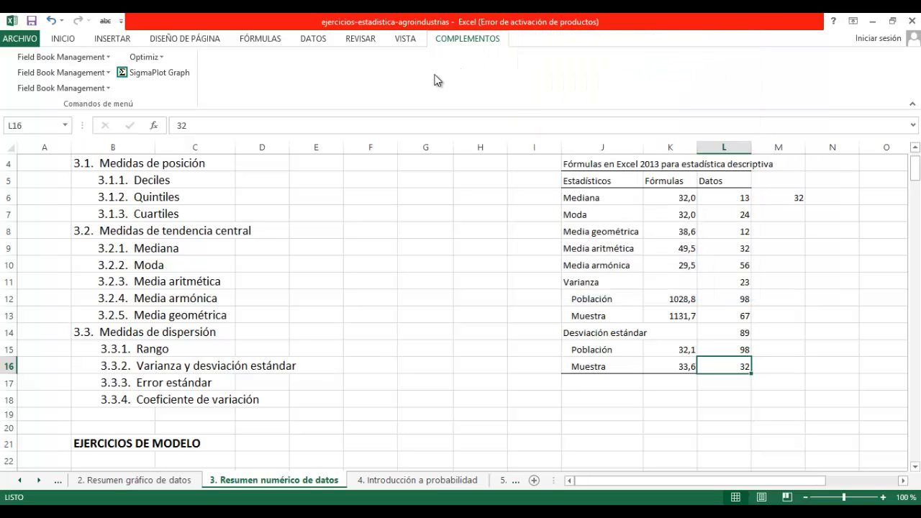
Start the Estadística descriptiva function from the data analysis tools and move its dialog clear of the Datos column
left_click(319, 41)
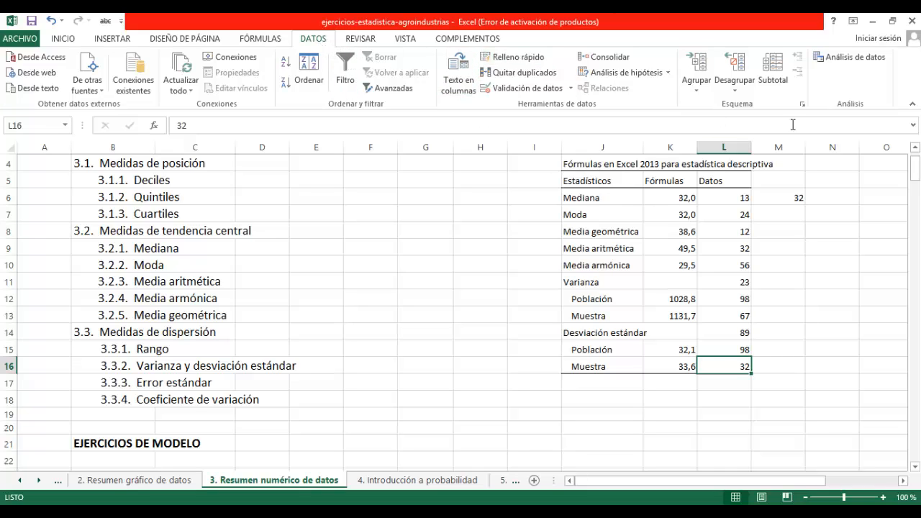
left_click(844, 64)
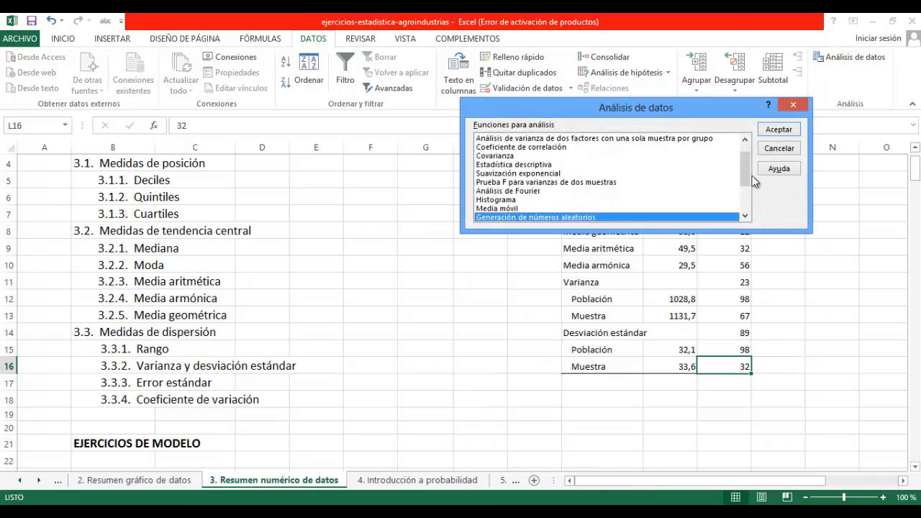
scroll(742, 165, "up", 2)
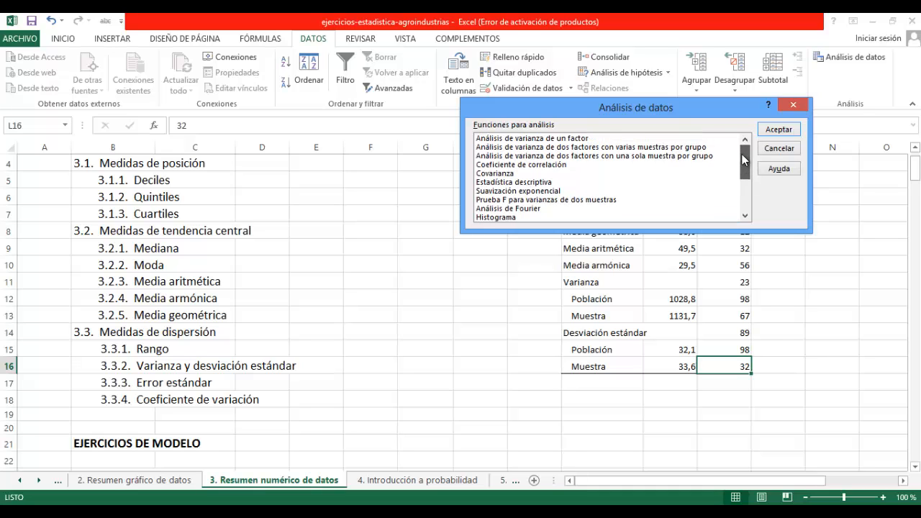
mouse_move(744, 159)
left_mouse_down()
mouse_move(746, 191)
mouse_move(754, 167)
left_mouse_up()
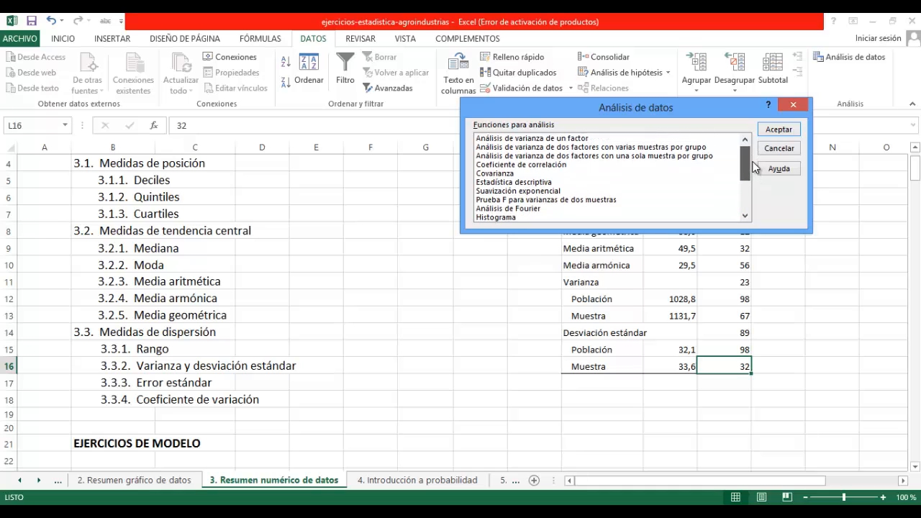
left_click(517, 182)
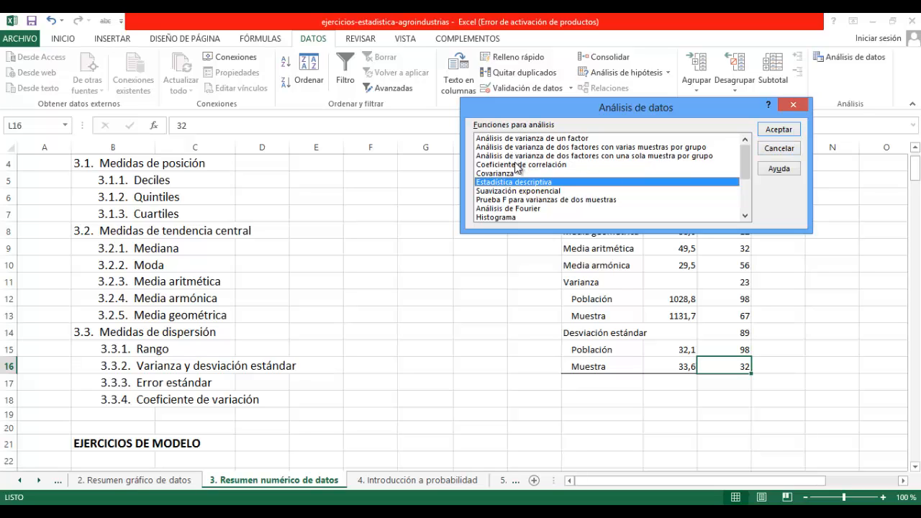
left_click(777, 133)
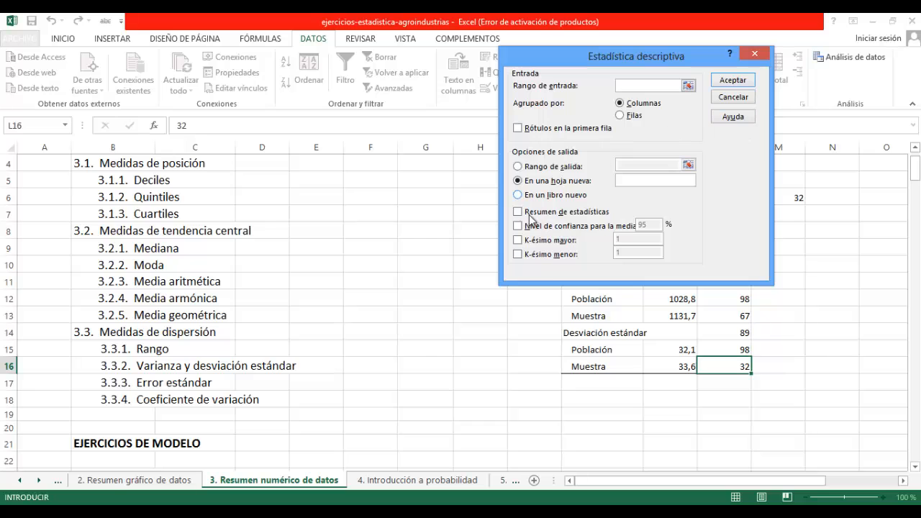
mouse_move(915, 170)
left_mouse_down()
mouse_move(915, 184)
mouse_move(915, 168)
left_mouse_up()
left_click_drag(619, 56, 403, 77)
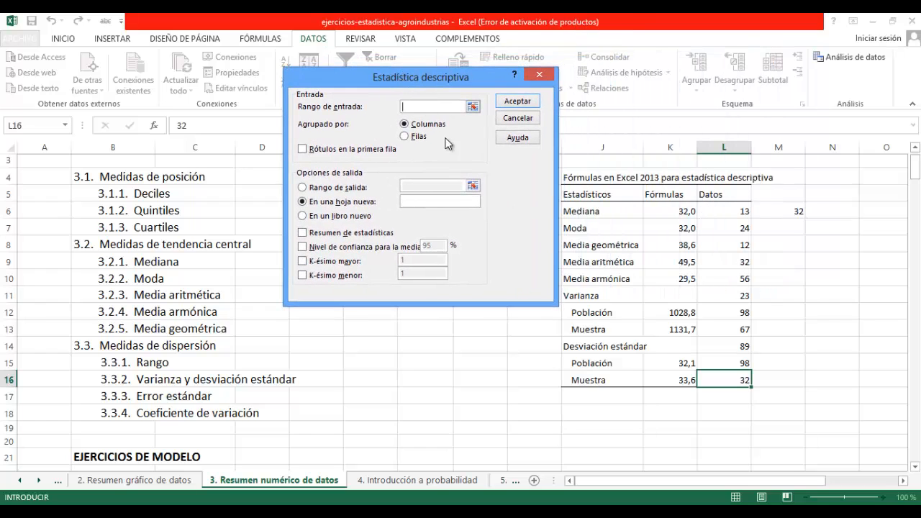
Try the input ranges L6:L16 and L5:L16 with the Rótulos en la primera fila option, then clear the range
left_click_drag(727, 210, 721, 378)
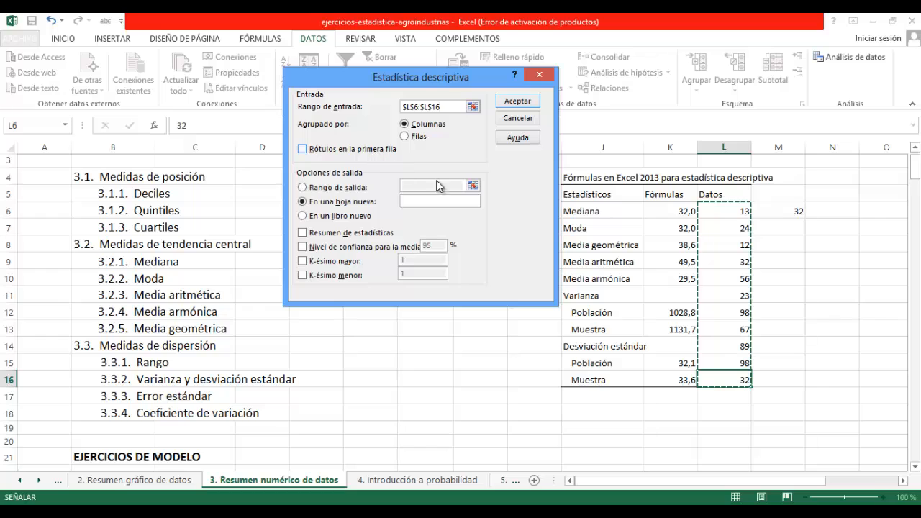
left_click_drag(712, 194, 722, 380)
left_click(341, 147)
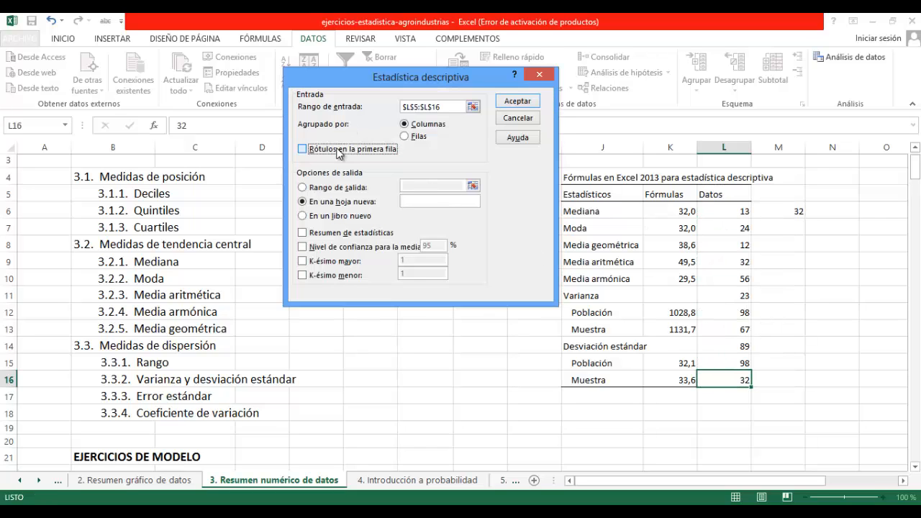
left_click(374, 149)
left_click_drag(444, 108, 403, 114)
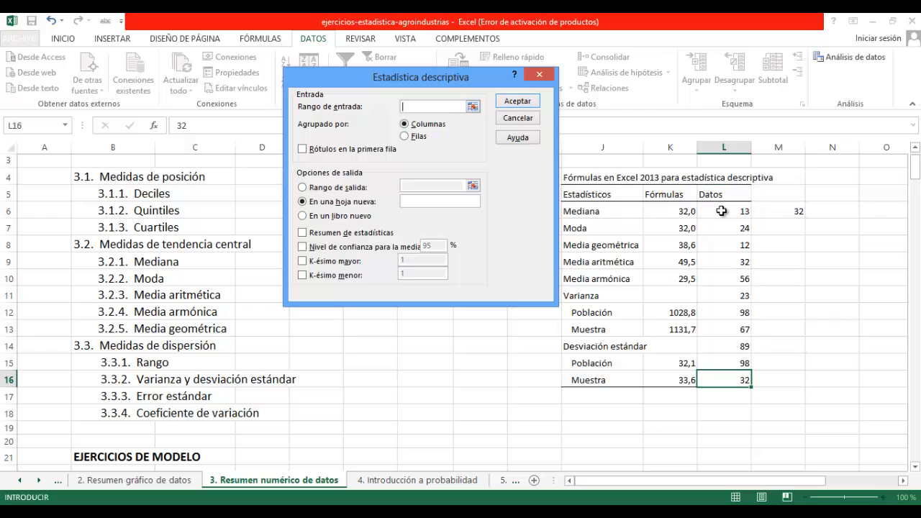
Generate descriptive statistics for input range L6:L16 with output range O6 and Resumen de estadísticas enabled
left_click_drag(721, 211, 714, 377)
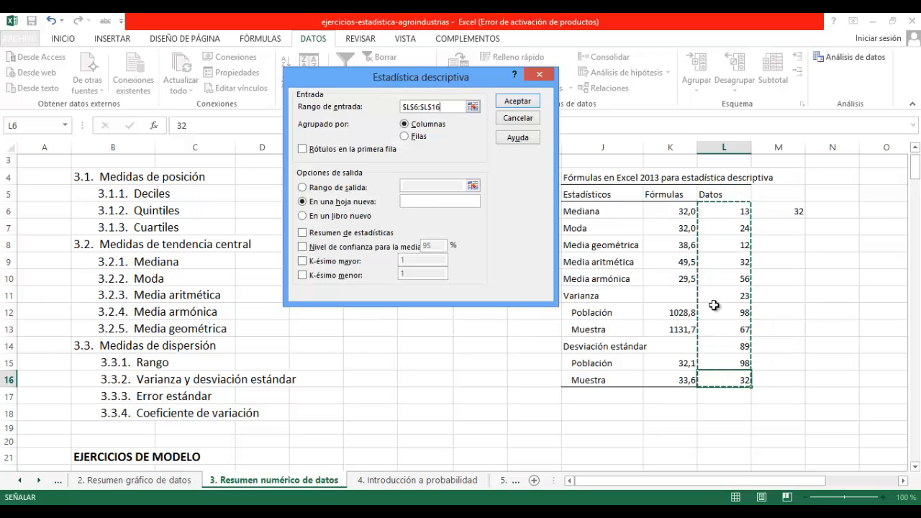
left_click(355, 189)
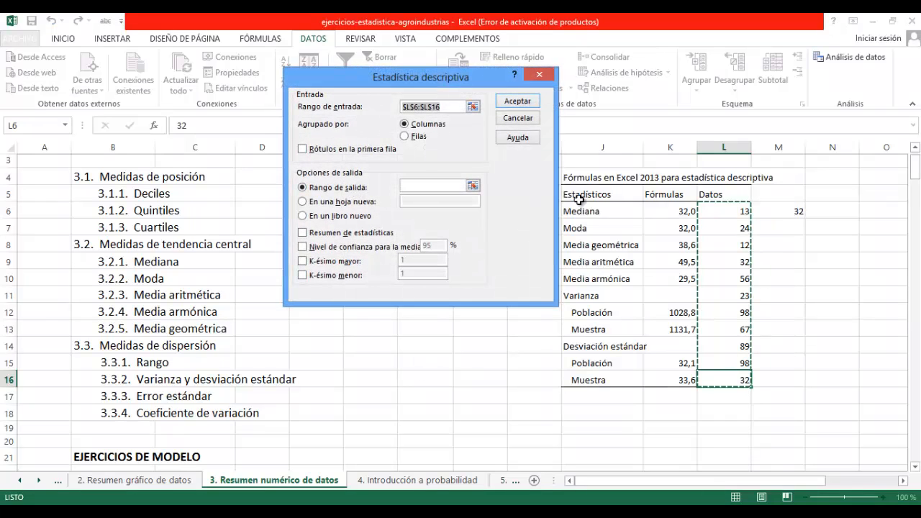
left_click_drag(690, 480, 728, 479)
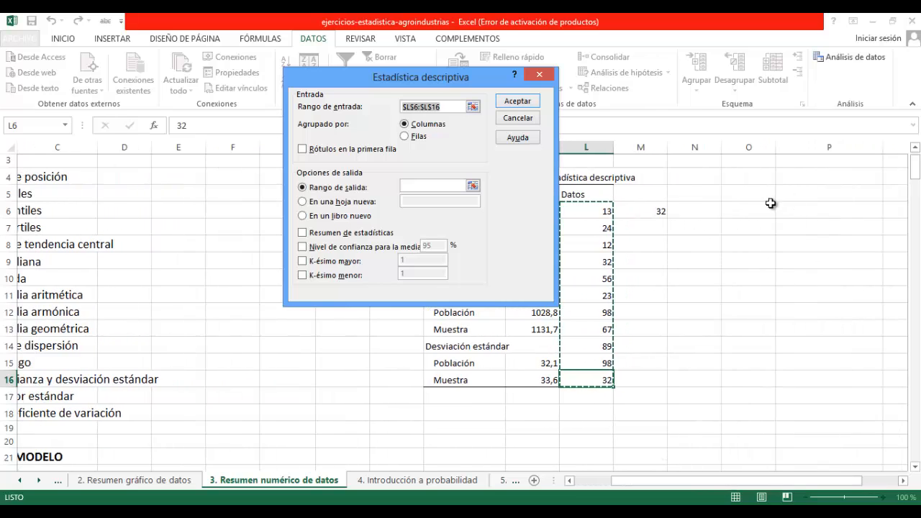
left_click(441, 185)
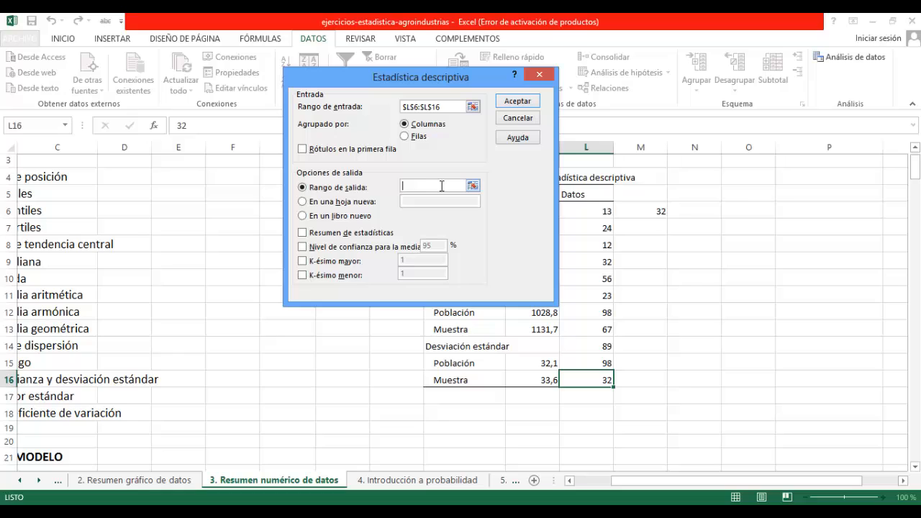
left_click(750, 210)
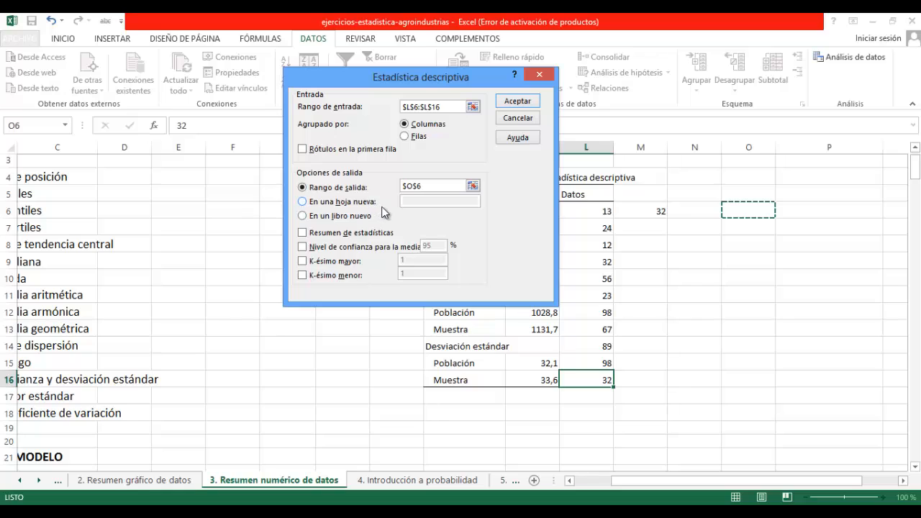
left_click(302, 235)
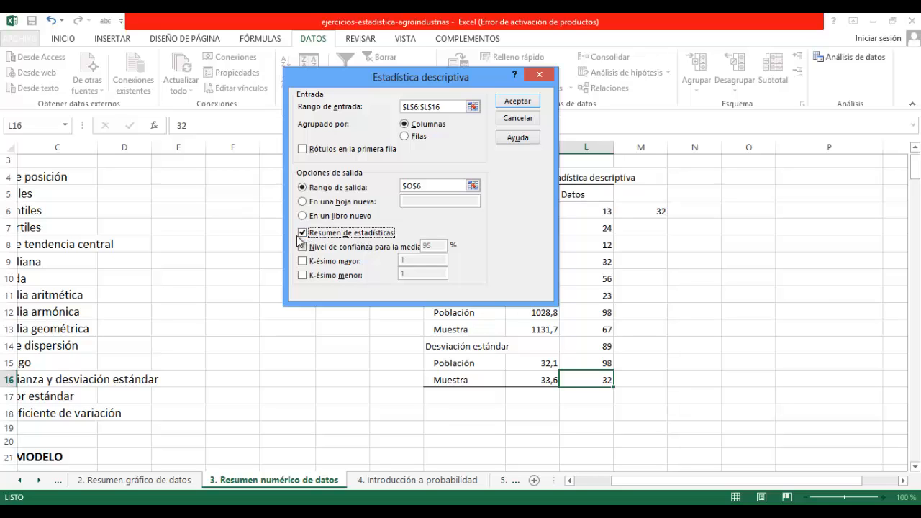
left_click(518, 102)
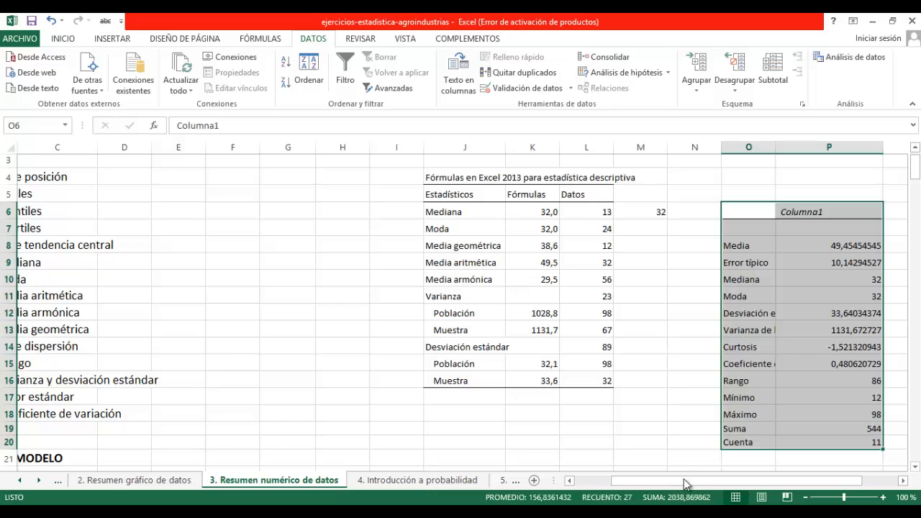
Examine the generated descriptive statistics table in O6:P20, including the Media and Error típico values
left_click_drag(684, 483, 702, 486)
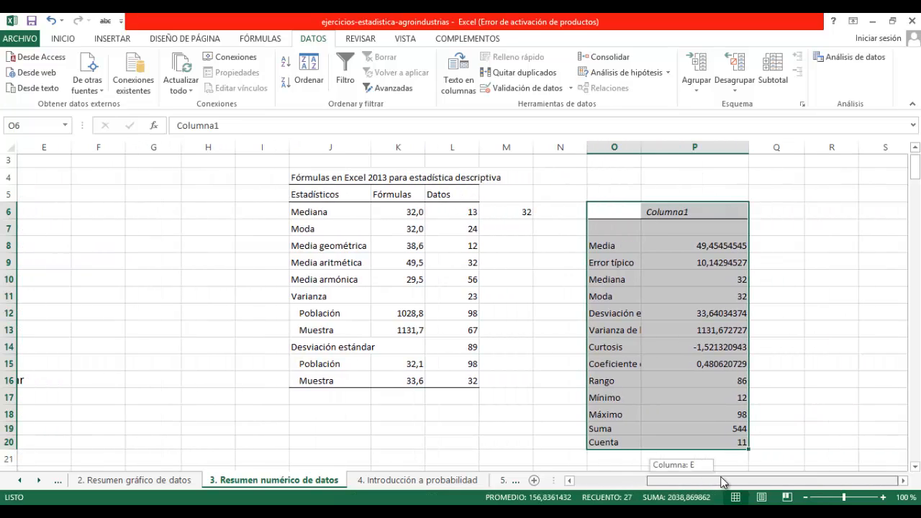
left_click(712, 246)
left_click(703, 263)
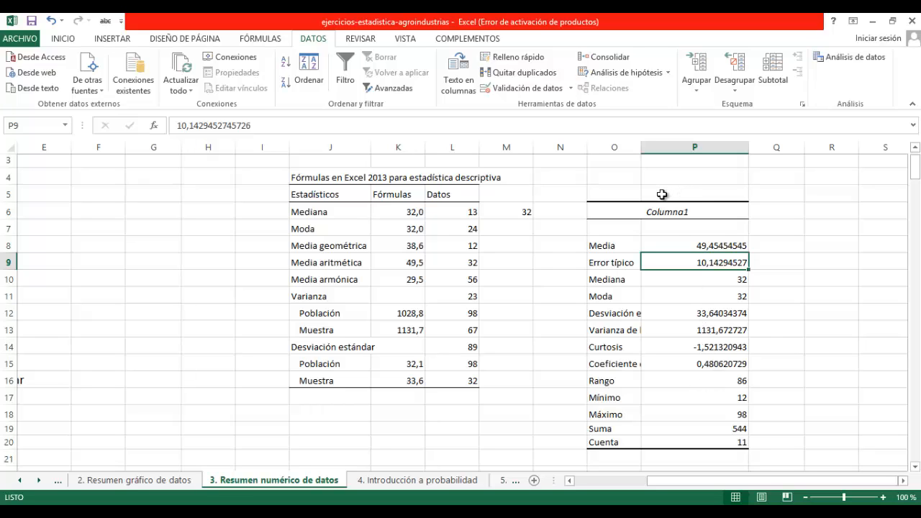
left_click(637, 210)
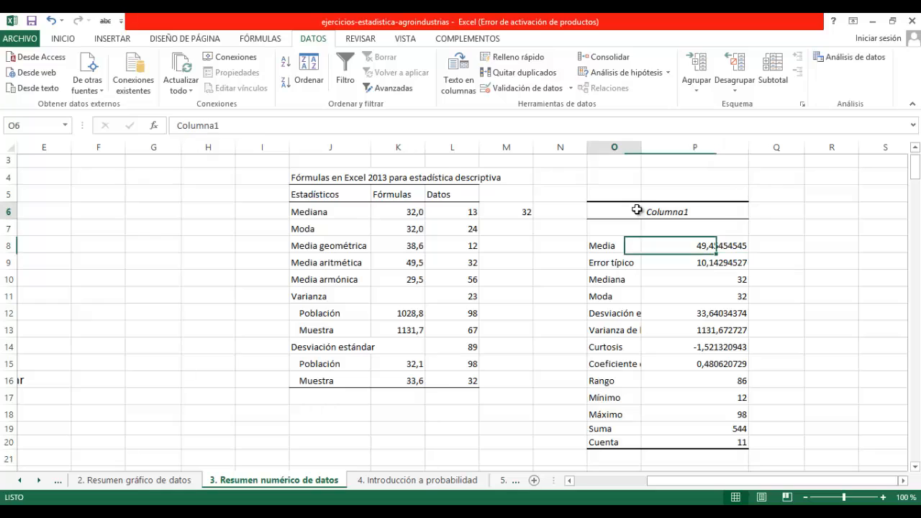
left_click(652, 209)
left_click_drag(621, 207, 682, 441)
left_click(790, 351)
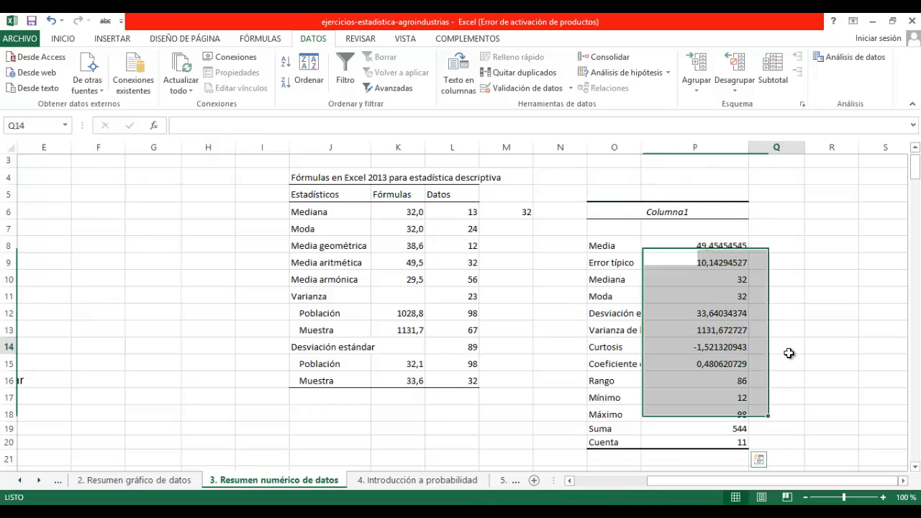